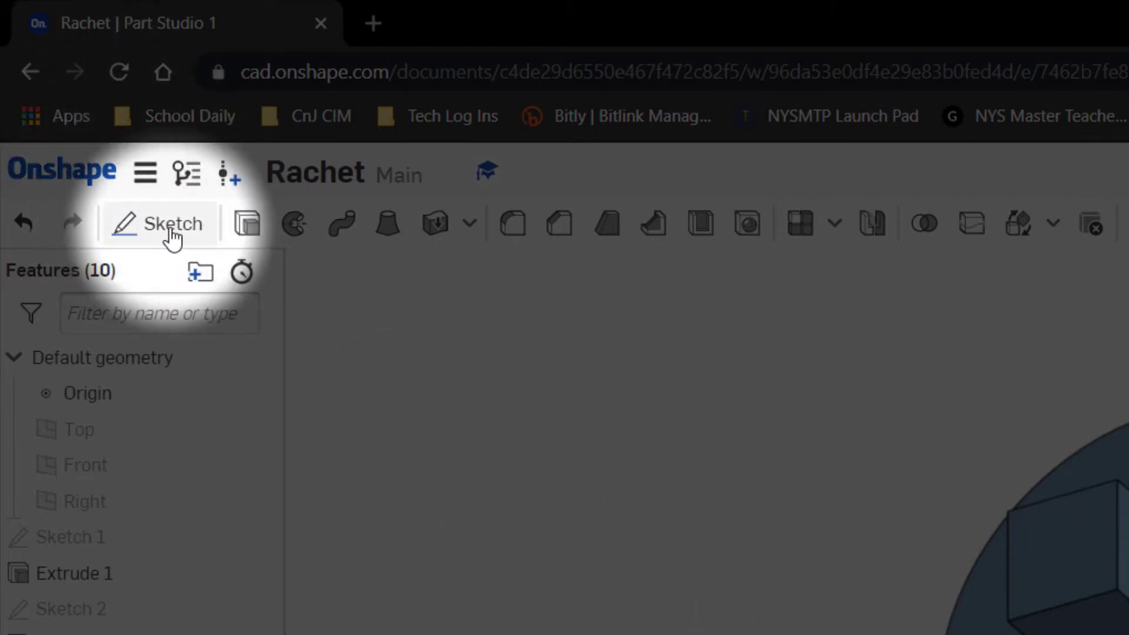
Step: From the documents page, create a new document named 'Square Column'
{"action": "left_click", "coordinate": [88, 176]}
{"action": "left_click", "coordinate": [141, 253]}
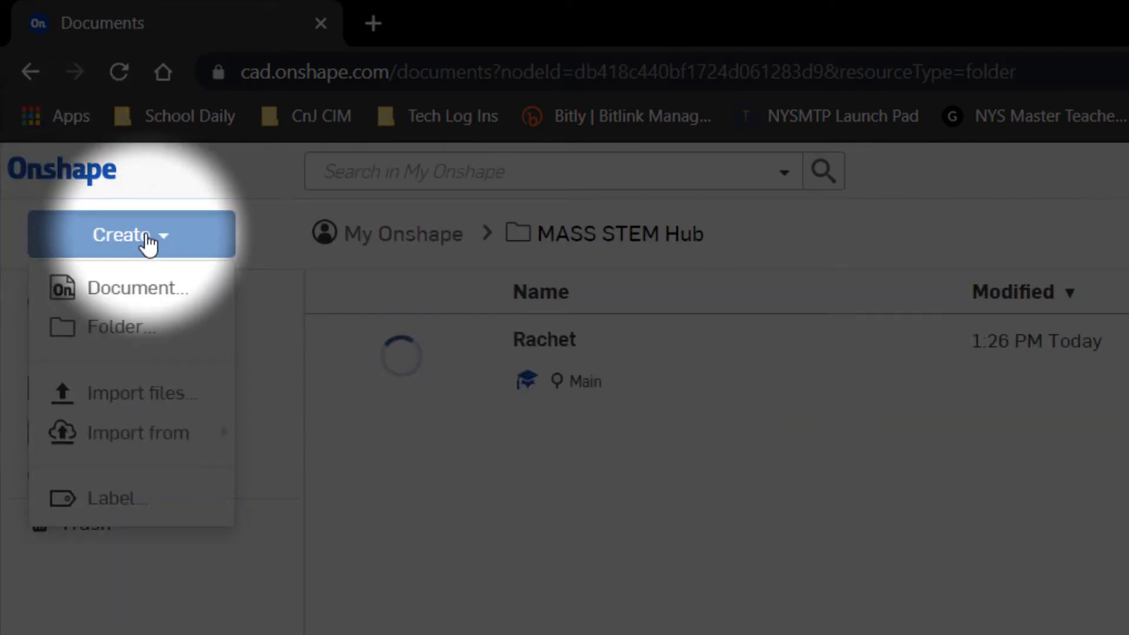
{"action": "left_click", "coordinate": [150, 311]}
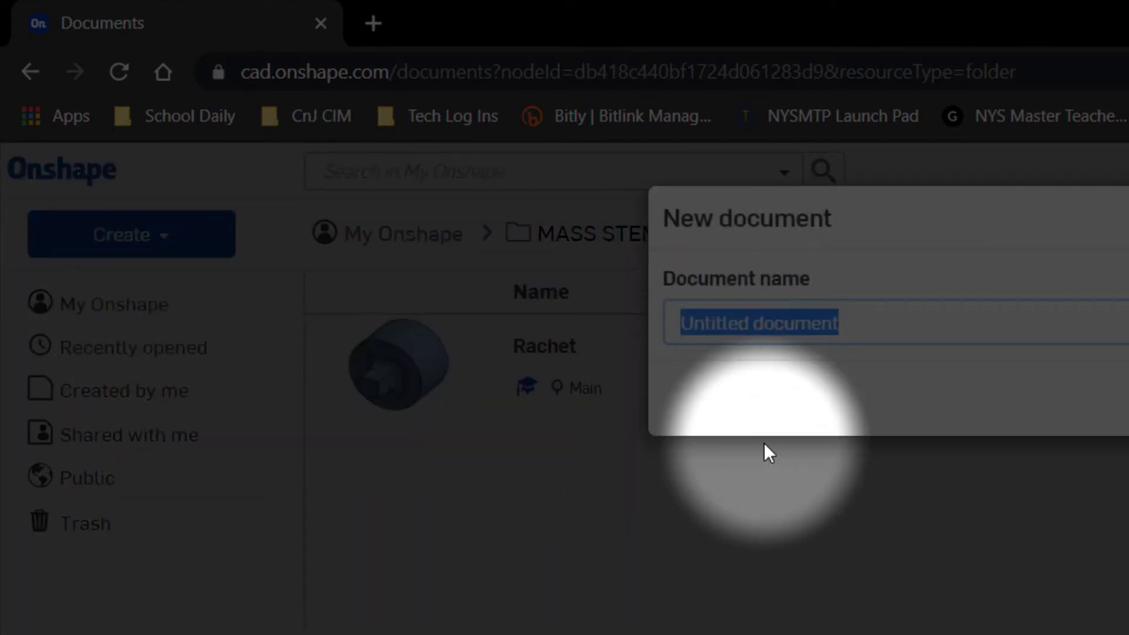
{"action": "type", "text": "Squar"}
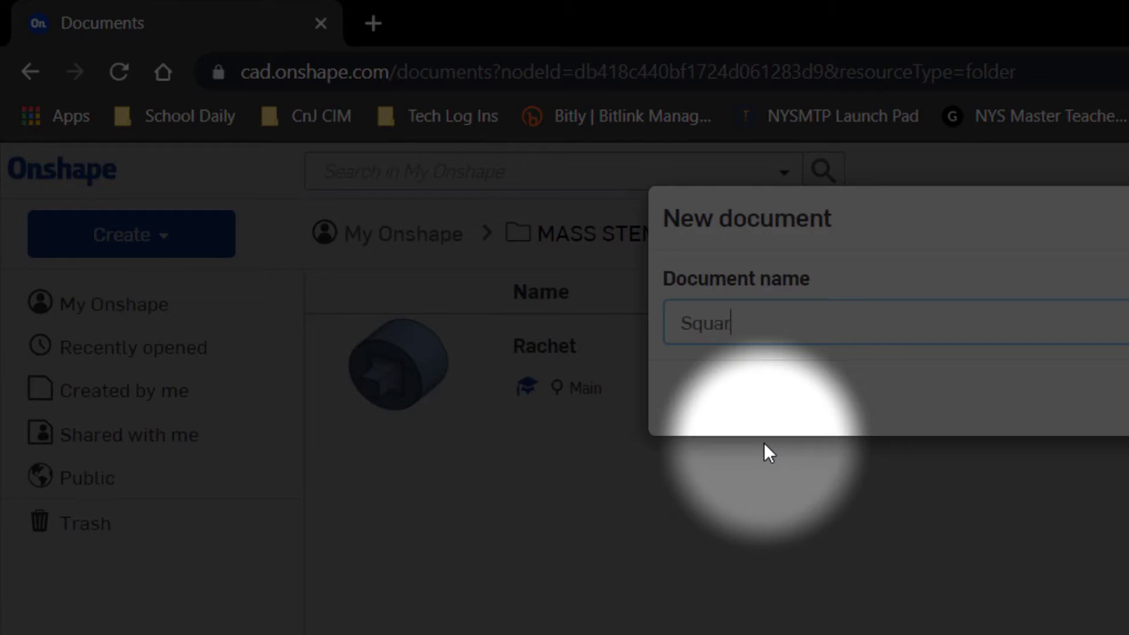
{"action": "type", "text": "e Column"}
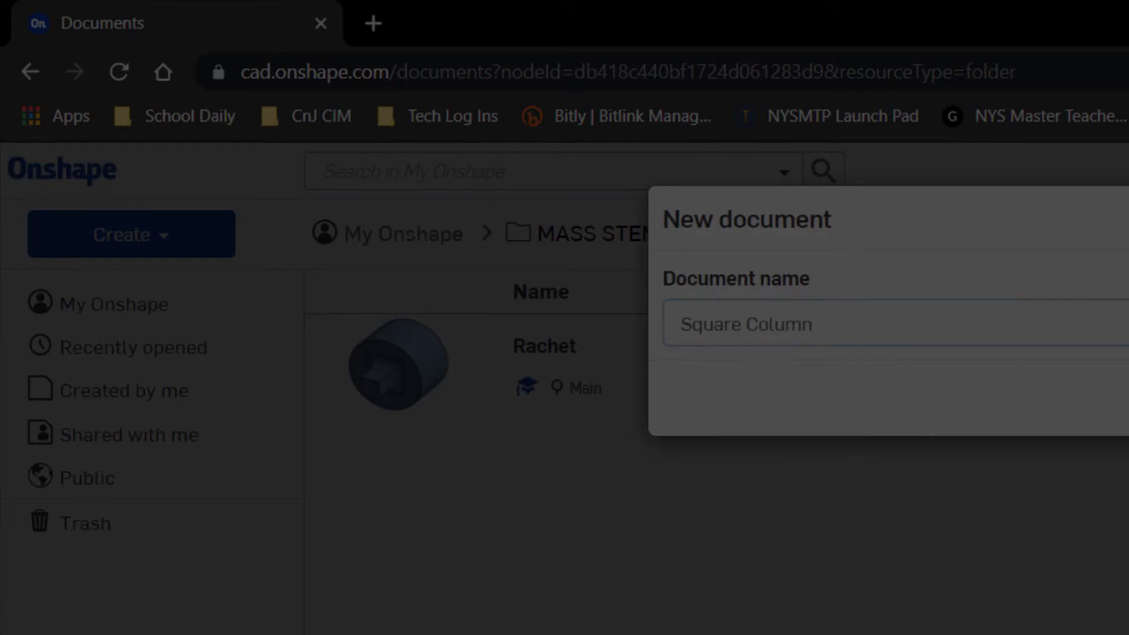
{"action": "key", "text": "Return"}
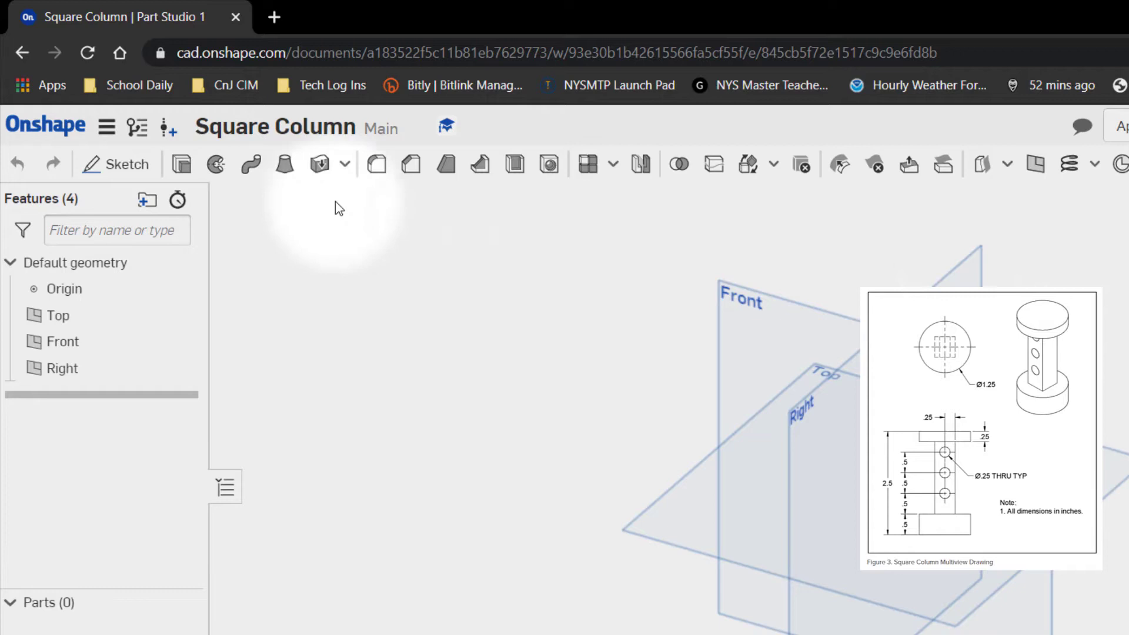
Step: Accept workspace units of Inch, Degree and Pound from the document menu
{"action": "left_click", "coordinate": [106, 127]}
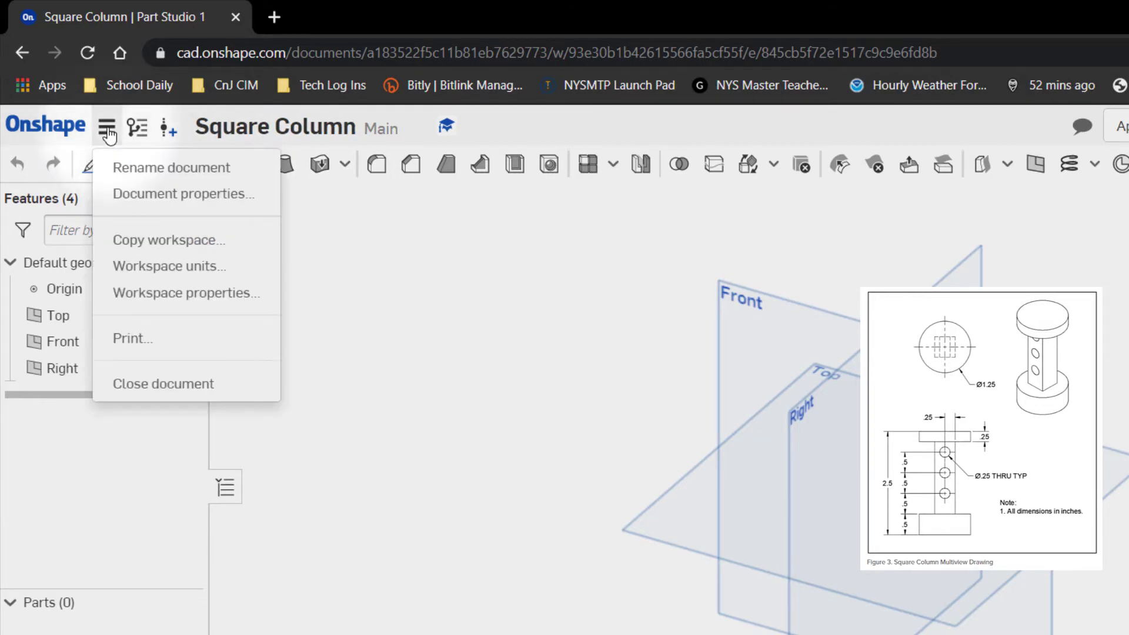
{"action": "left_click", "coordinate": [156, 272]}
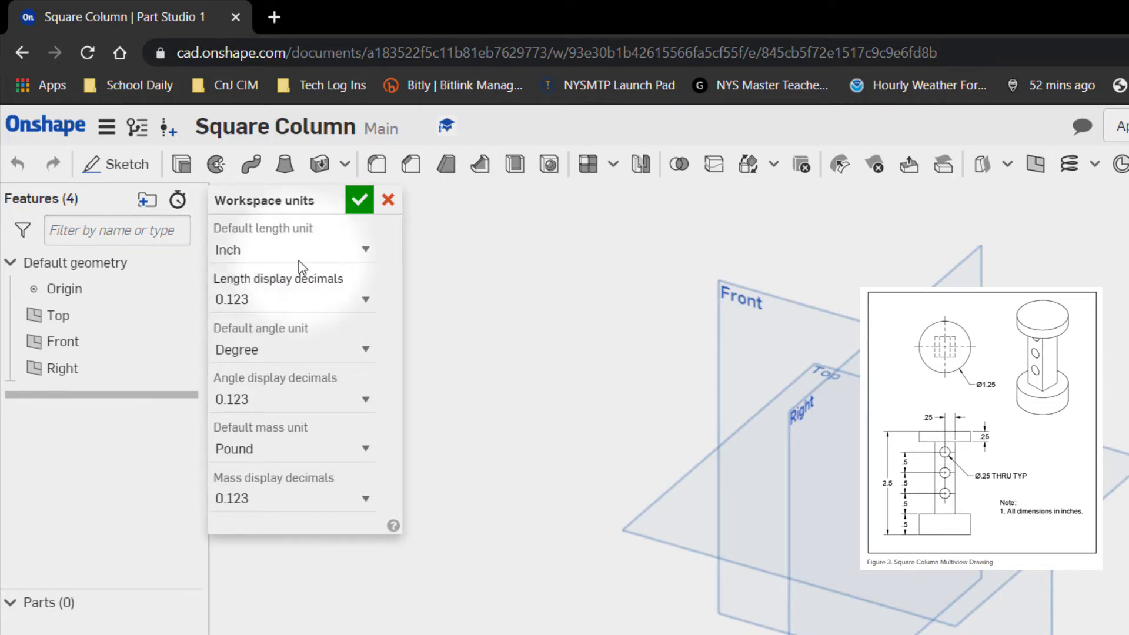
{"action": "left_click", "coordinate": [359, 201]}
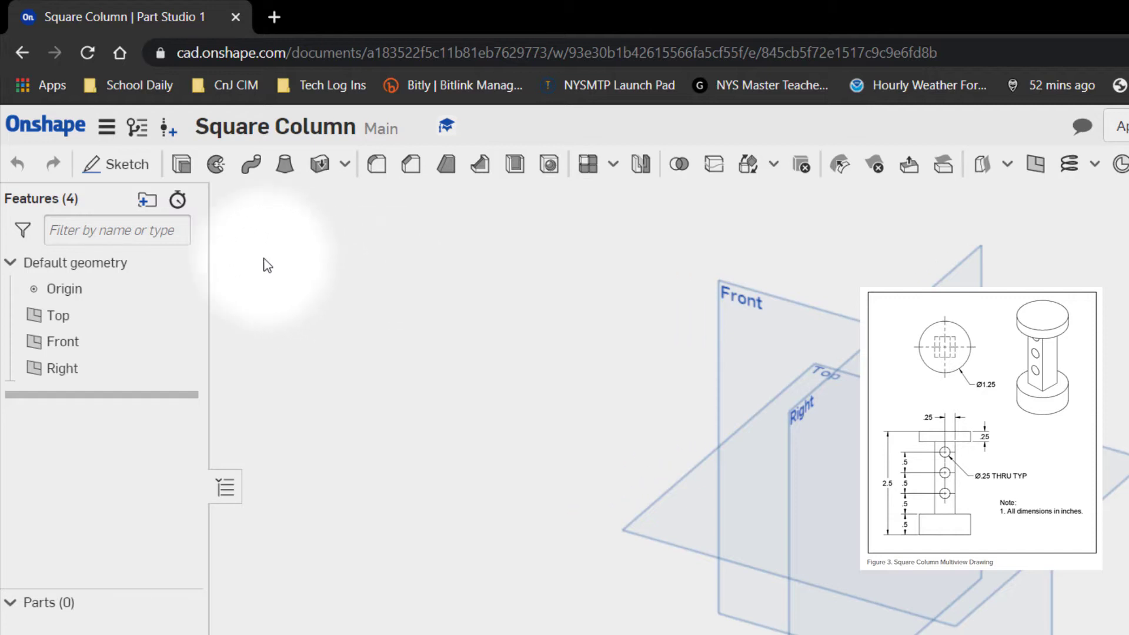
Step: Start a sketch on the Front plane and hide the Right, Front and Top planes
{"action": "left_click", "coordinate": [125, 167]}
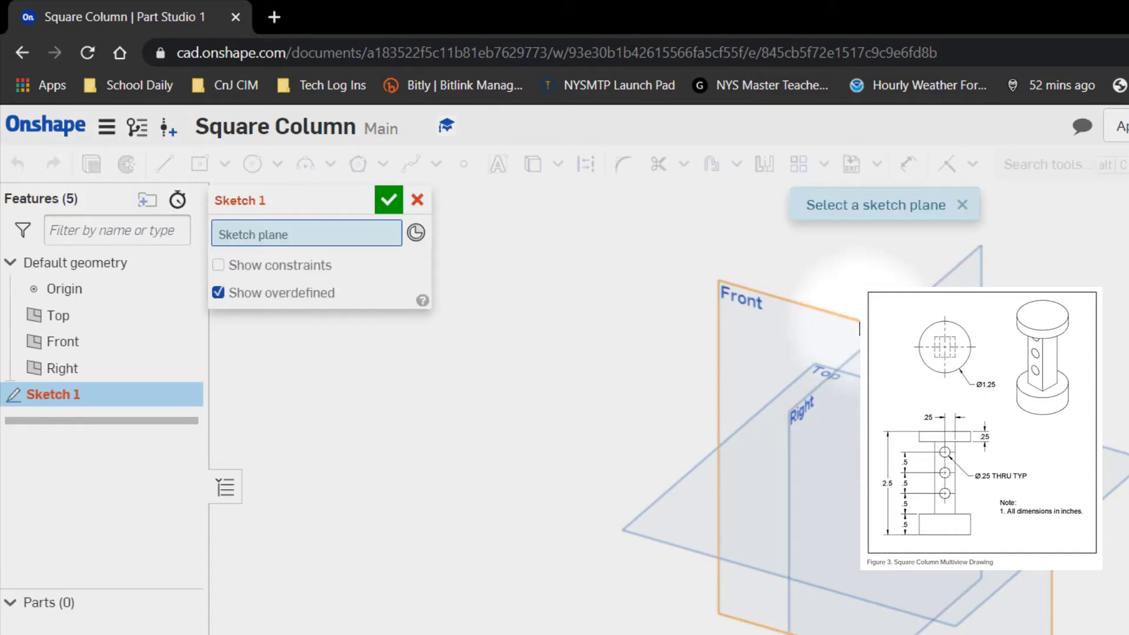
{"action": "left_click", "coordinate": [809, 320]}
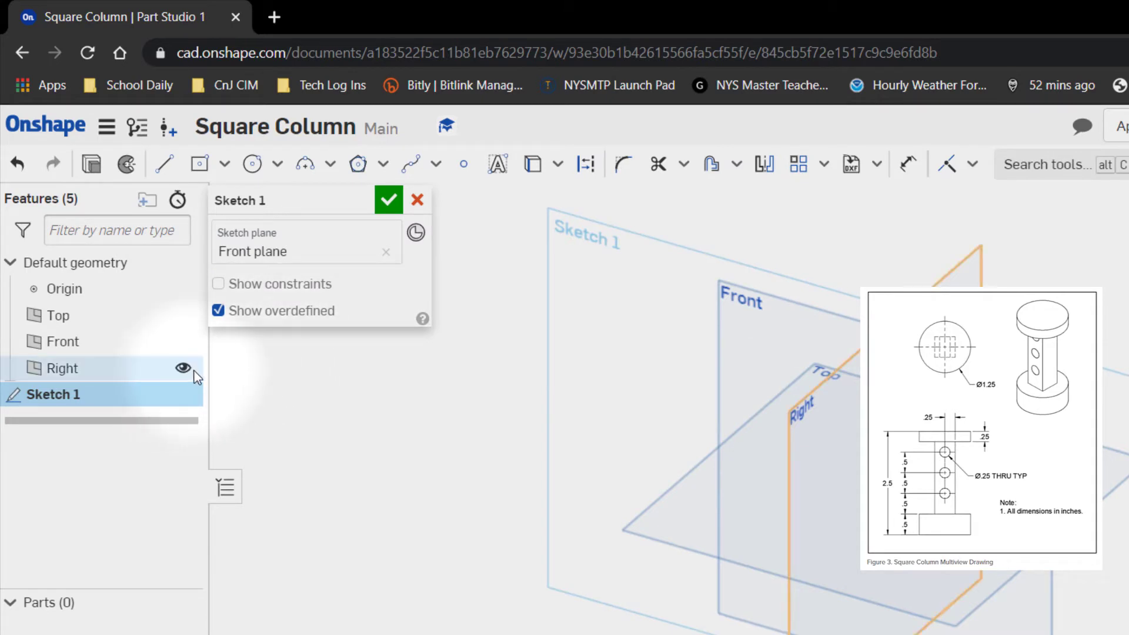
{"action": "left_click", "coordinate": [184, 368]}
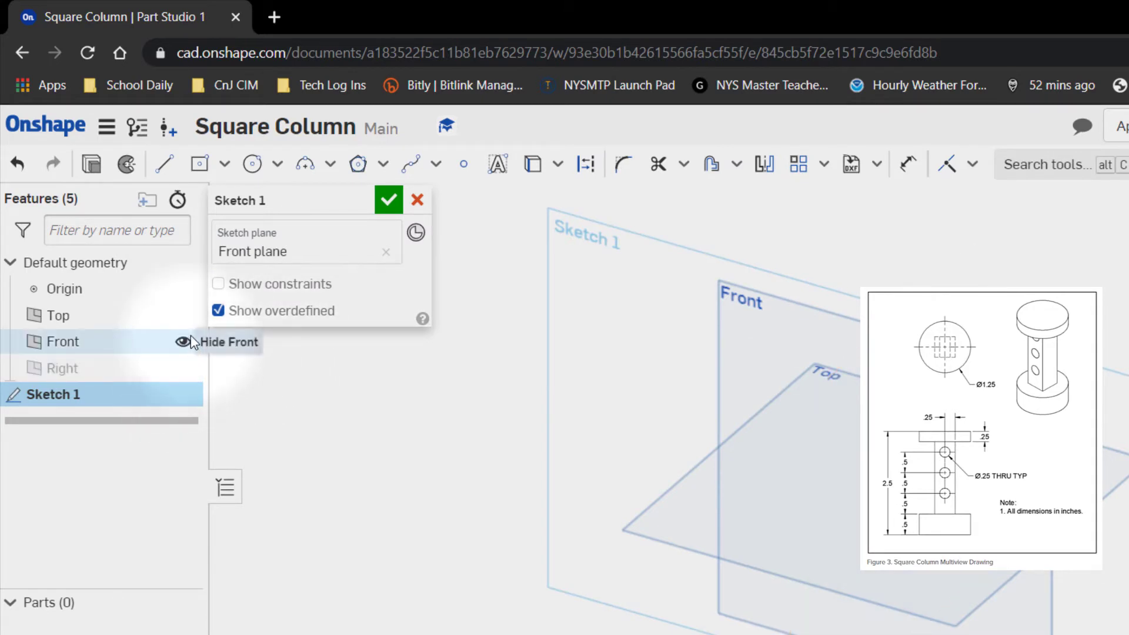
{"action": "left_click", "coordinate": [183, 342]}
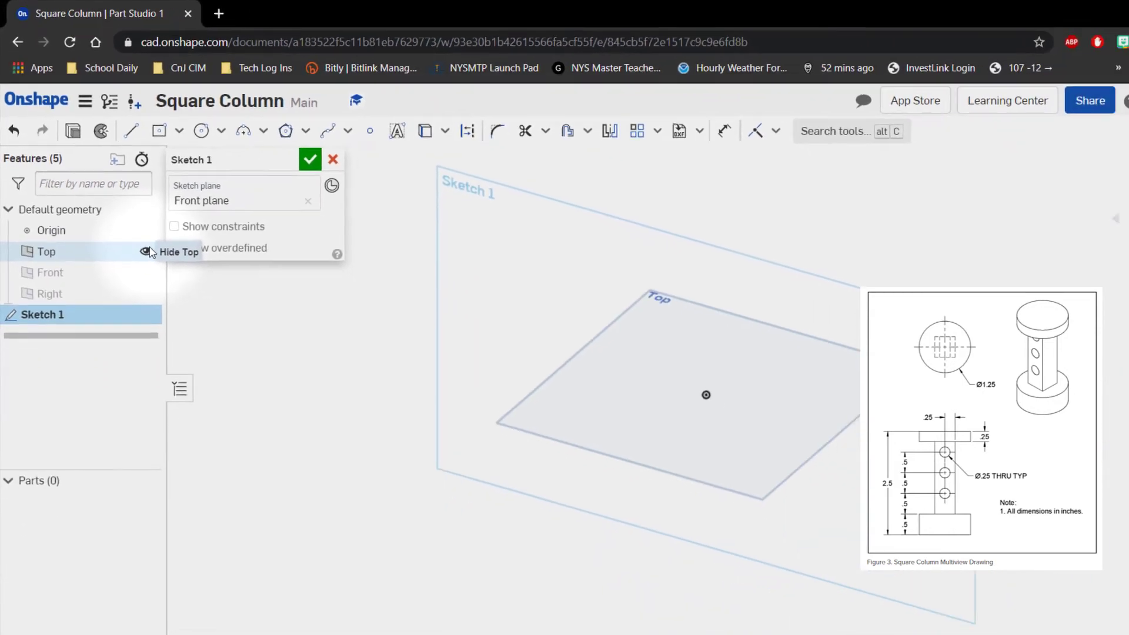
{"action": "left_click", "coordinate": [184, 317]}
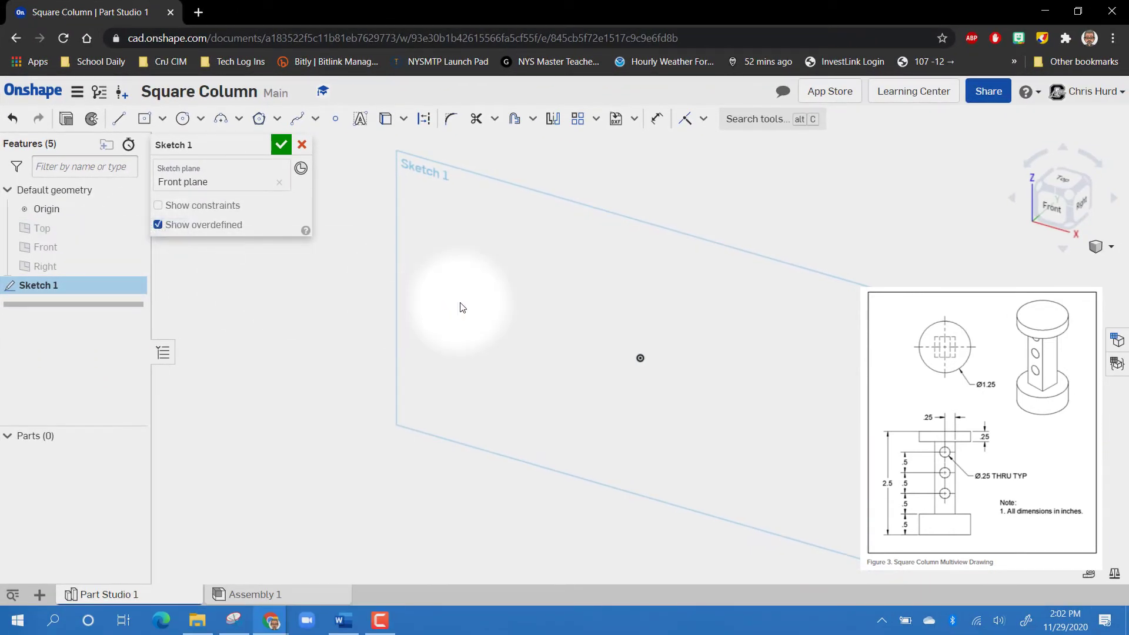
Step: Draw a circle centred on the origin and dimension it to 1.25 in diameter
{"action": "left_click", "coordinate": [182, 118]}
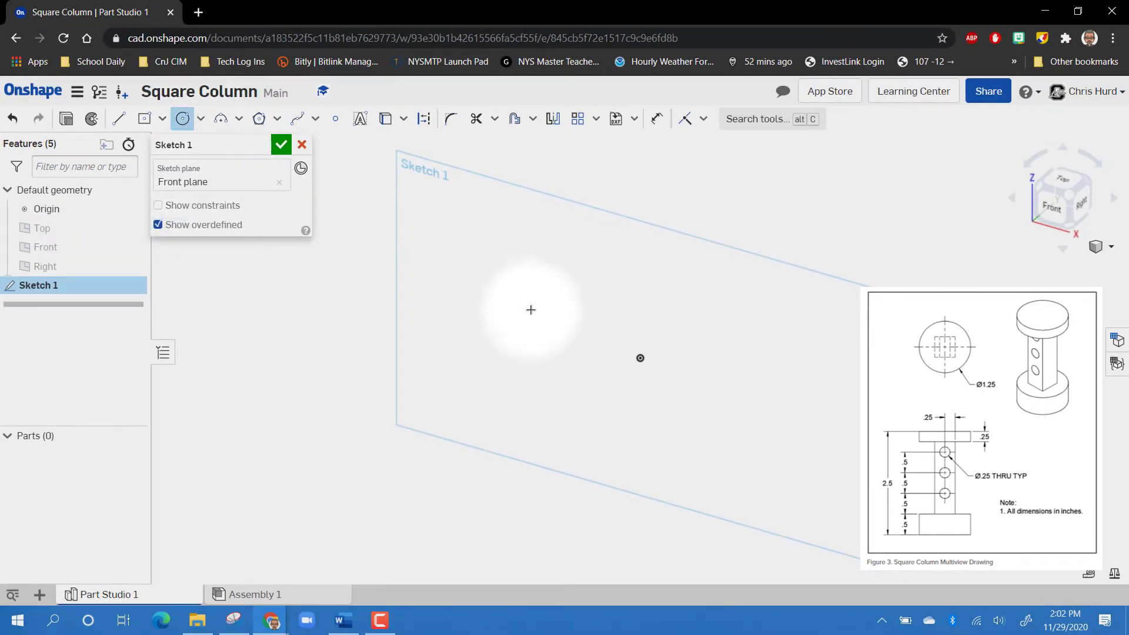
{"action": "left_click", "coordinate": [641, 359]}
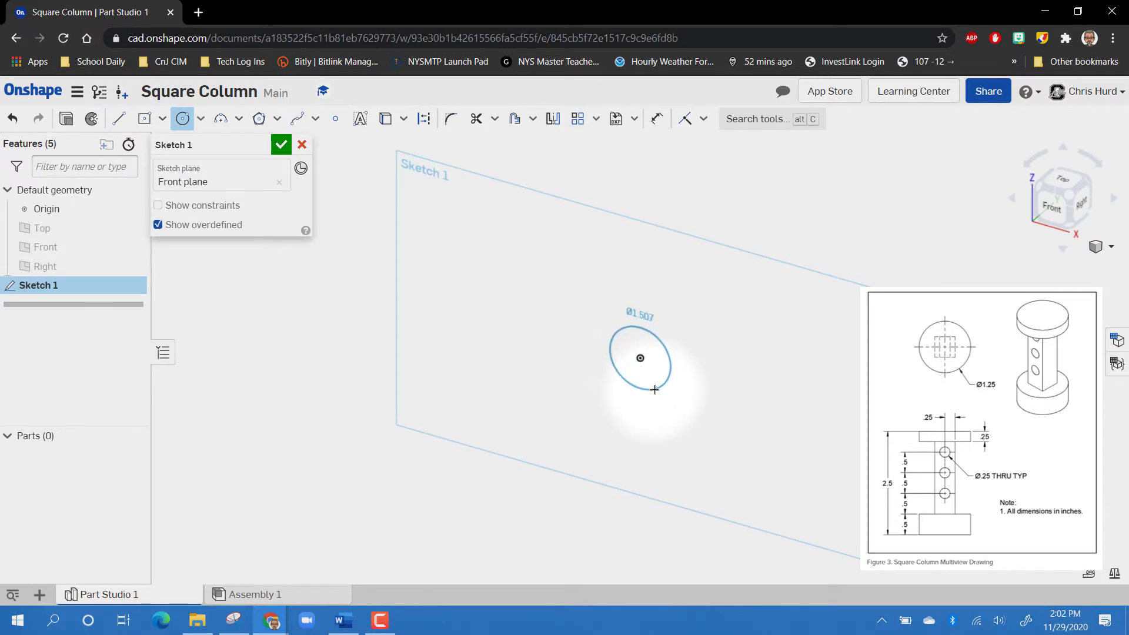
{"action": "left_click", "coordinate": [654, 390]}
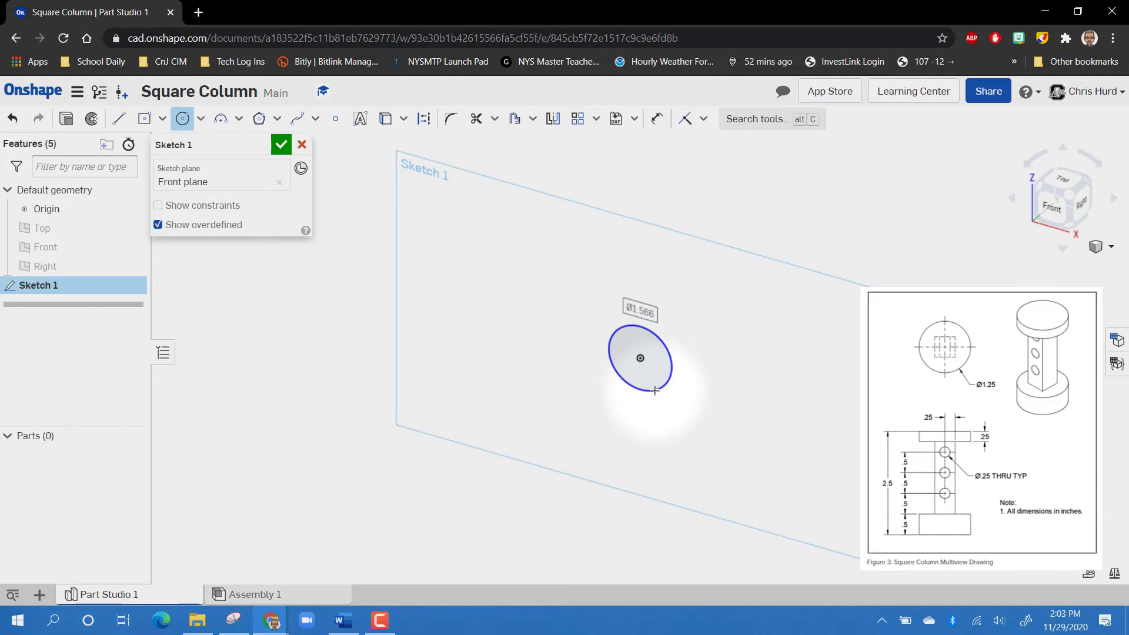
{"action": "type", "text": "1"}
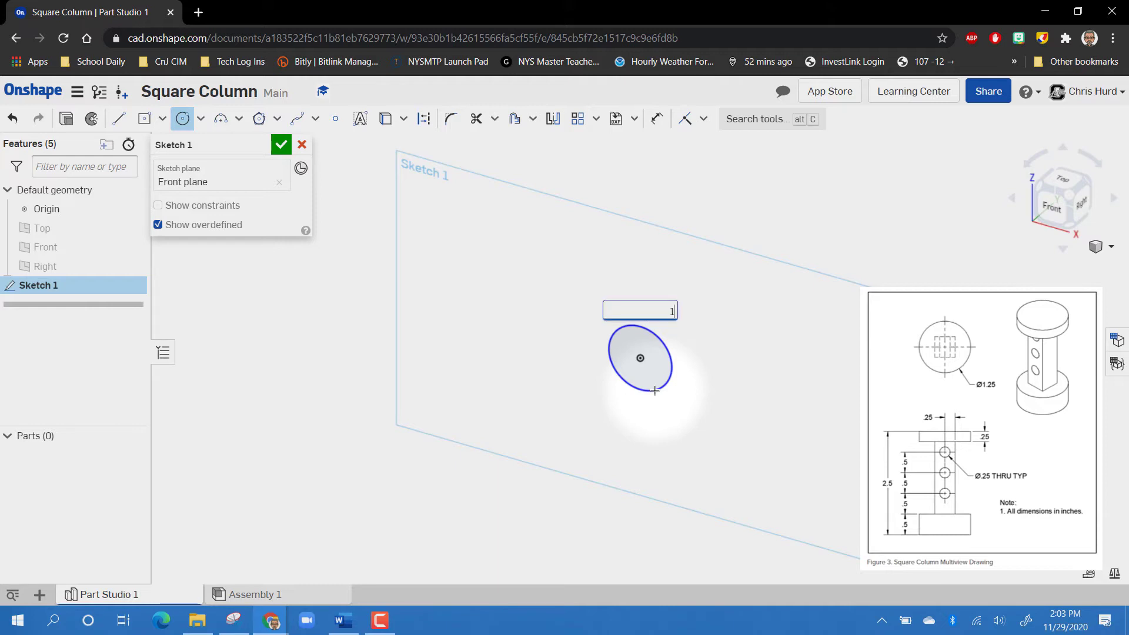
{"action": "type", "text": ".25"}
{"action": "key", "text": "Return"}
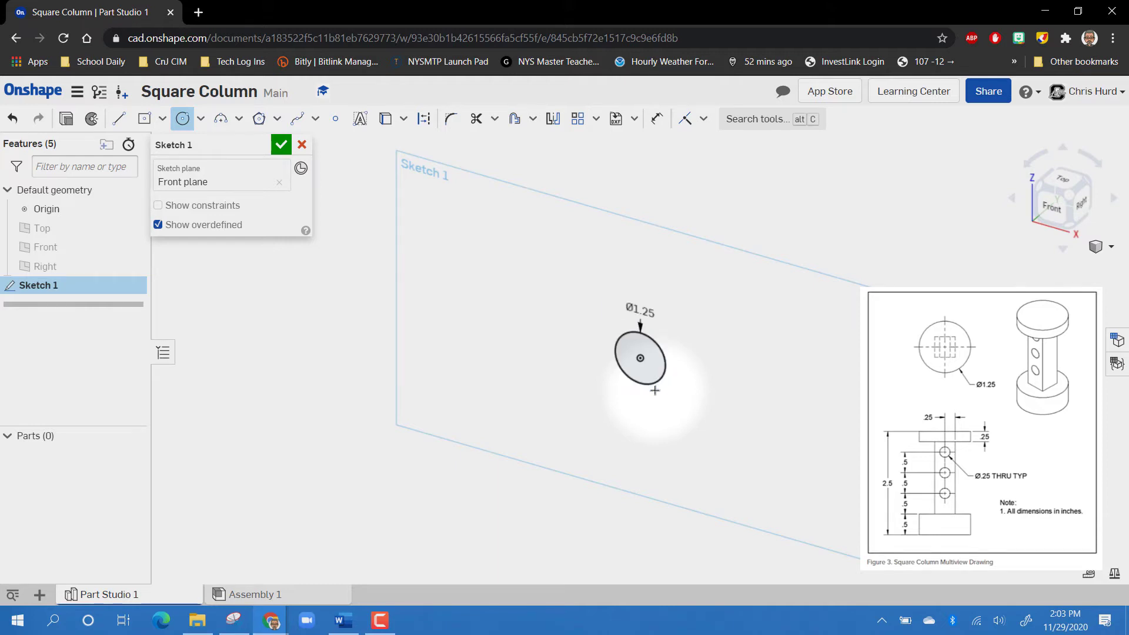
{"action": "scroll", "coordinate": [655, 390], "scroll_direction": "down", "scroll_amount": 2}
{"action": "scroll", "coordinate": [654, 388], "scroll_direction": "up", "scroll_amount": 6}
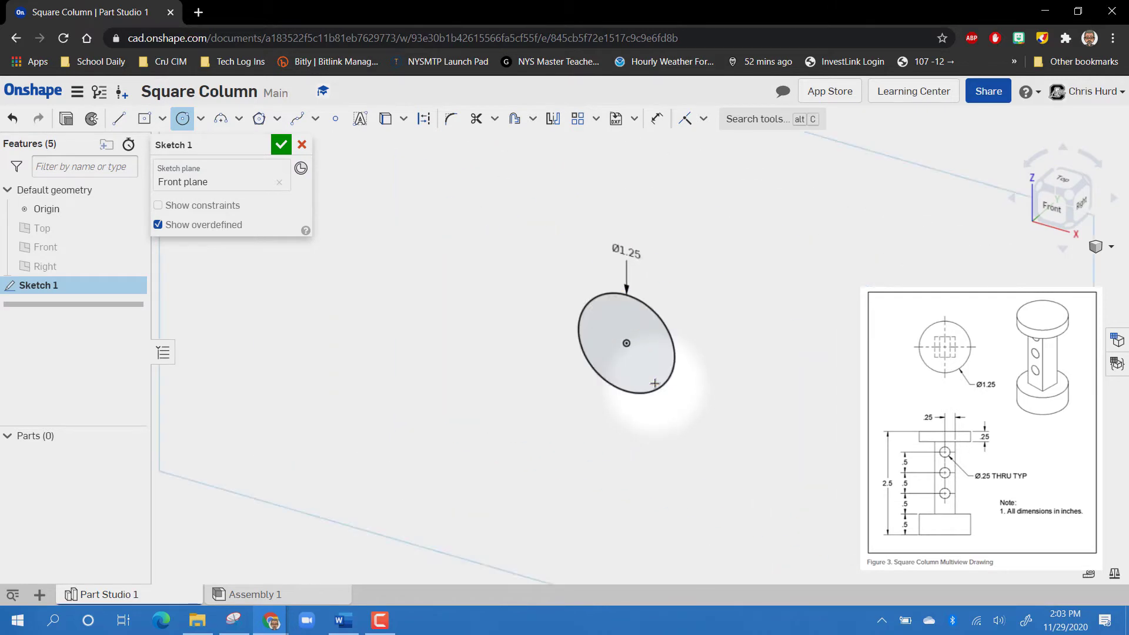
{"action": "scroll", "coordinate": [653, 176], "scroll_direction": "down", "scroll_amount": 3}
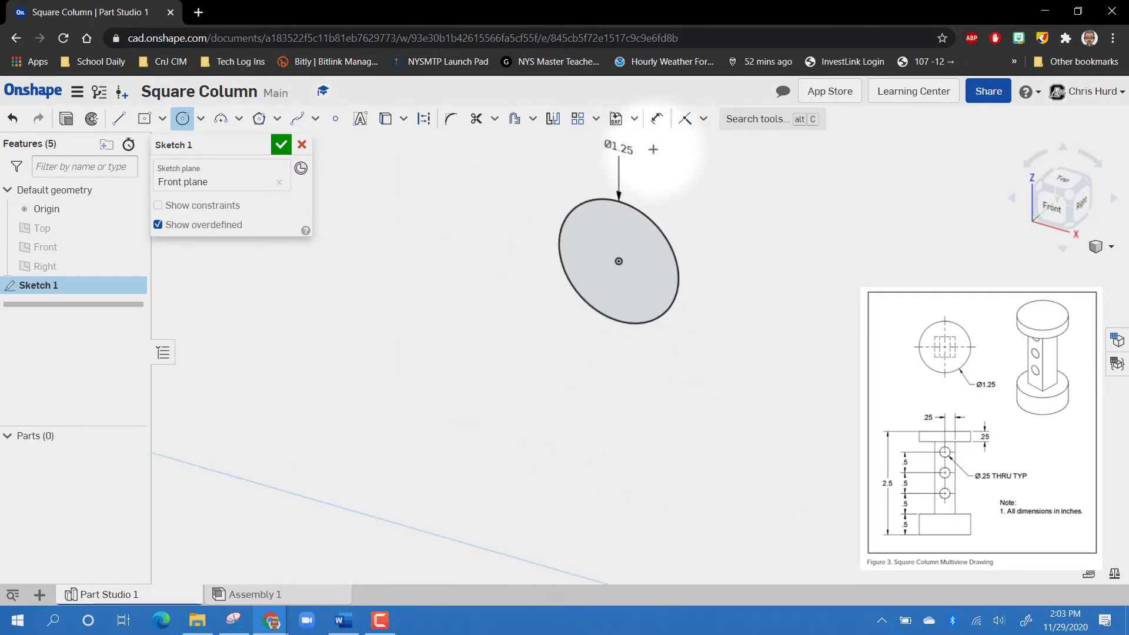
{"action": "scroll", "coordinate": [653, 147], "scroll_direction": "up", "scroll_amount": 3}
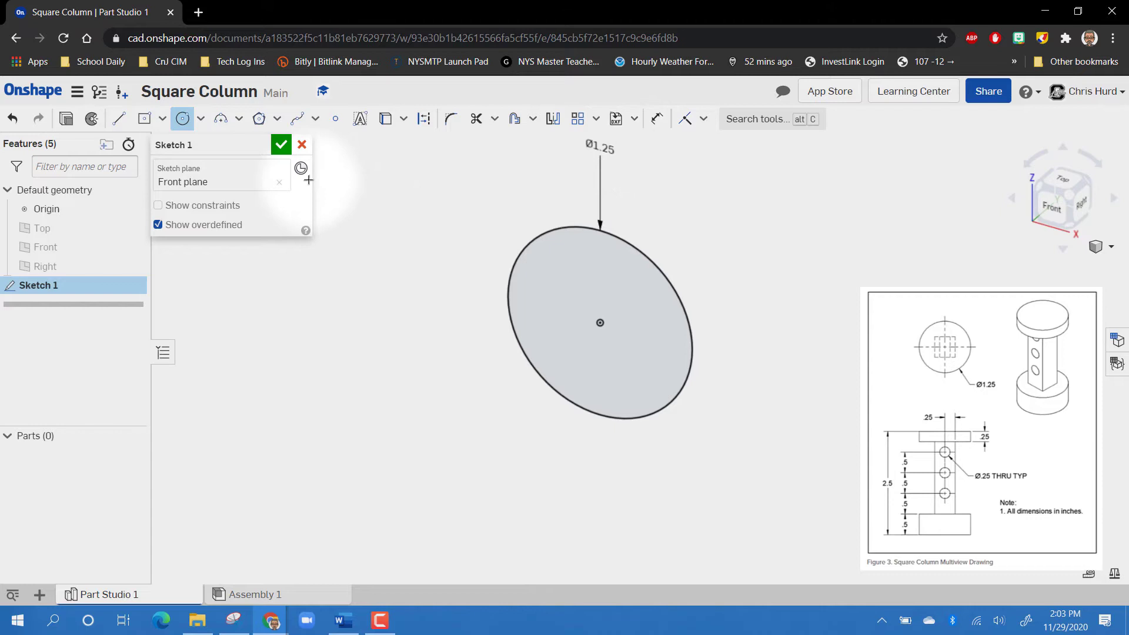
{"action": "left_click", "coordinate": [281, 146]}
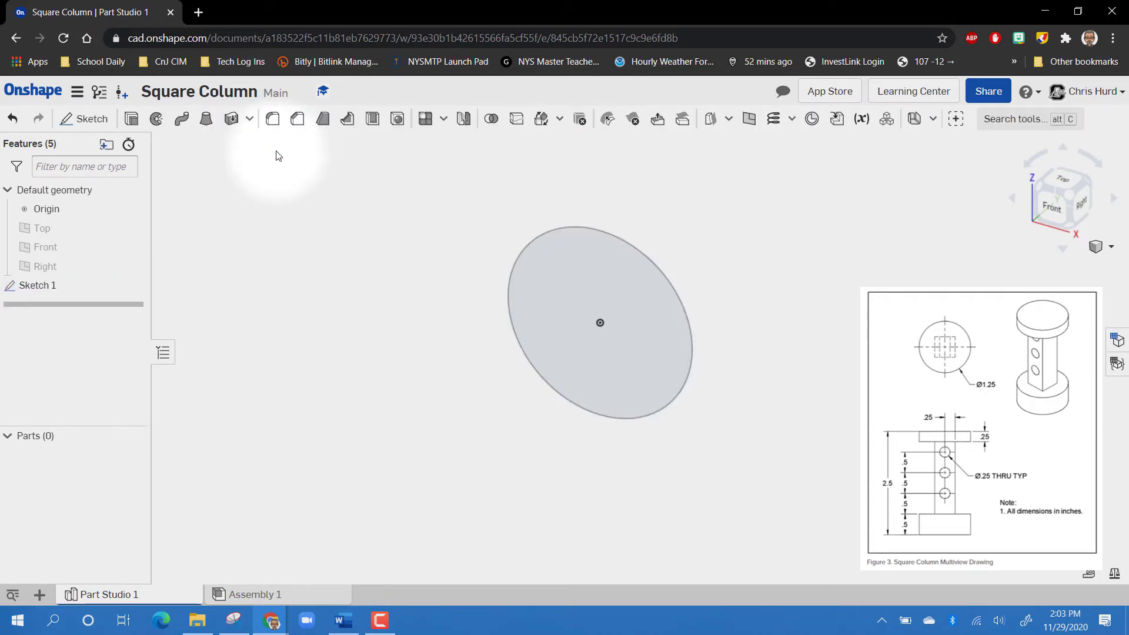
{"action": "left_click", "coordinate": [133, 120]}
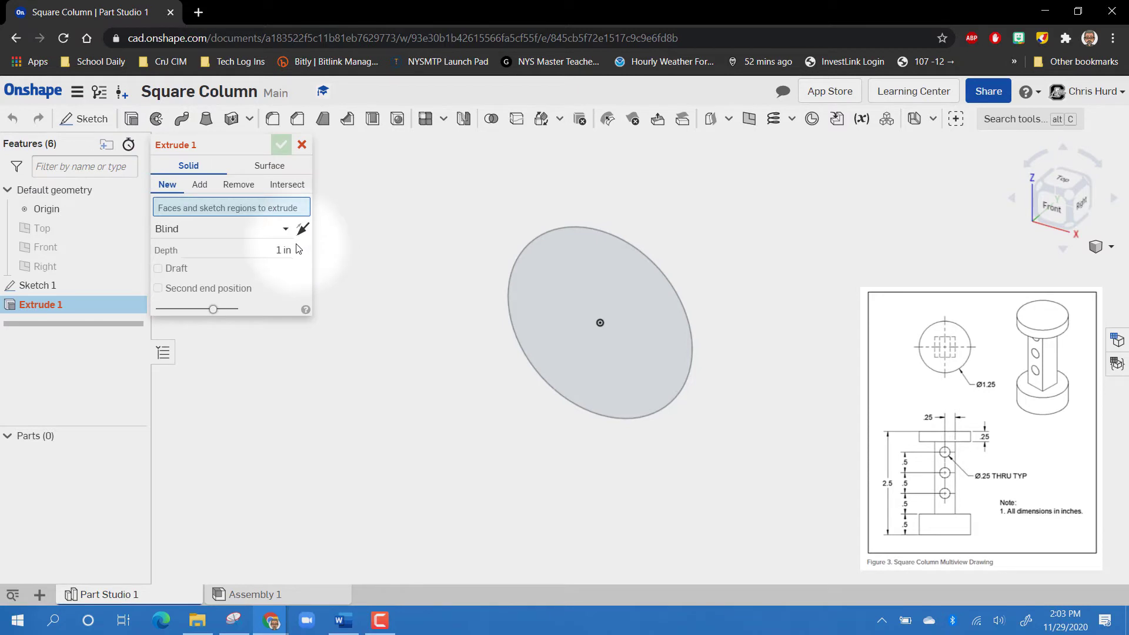
{"action": "left_click", "coordinate": [549, 290]}
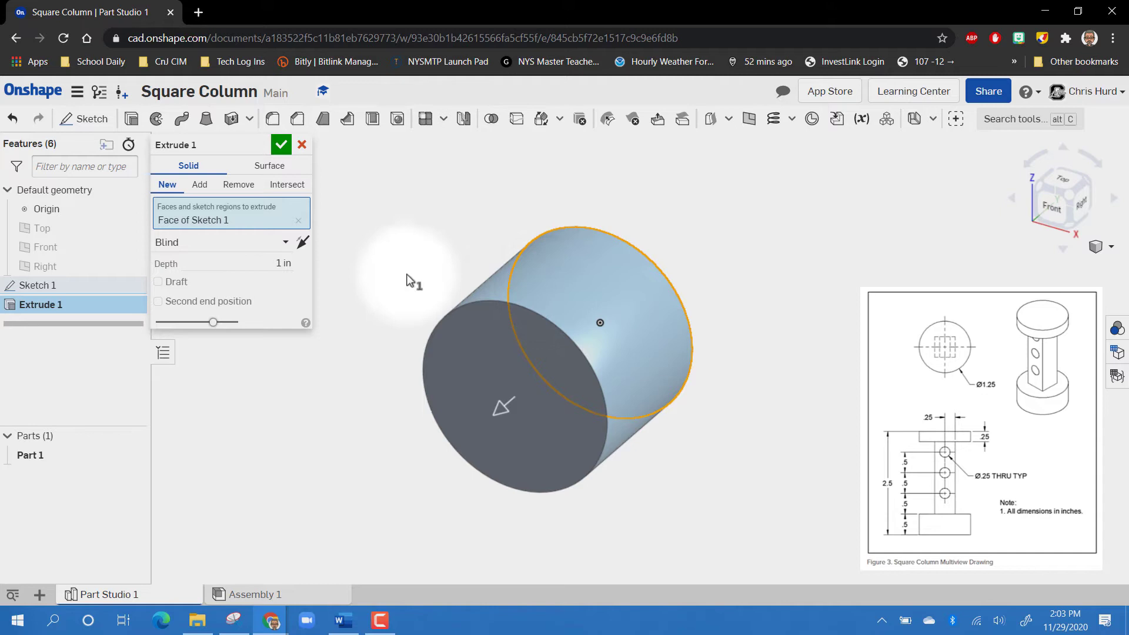
{"action": "left_click", "coordinate": [278, 262]}
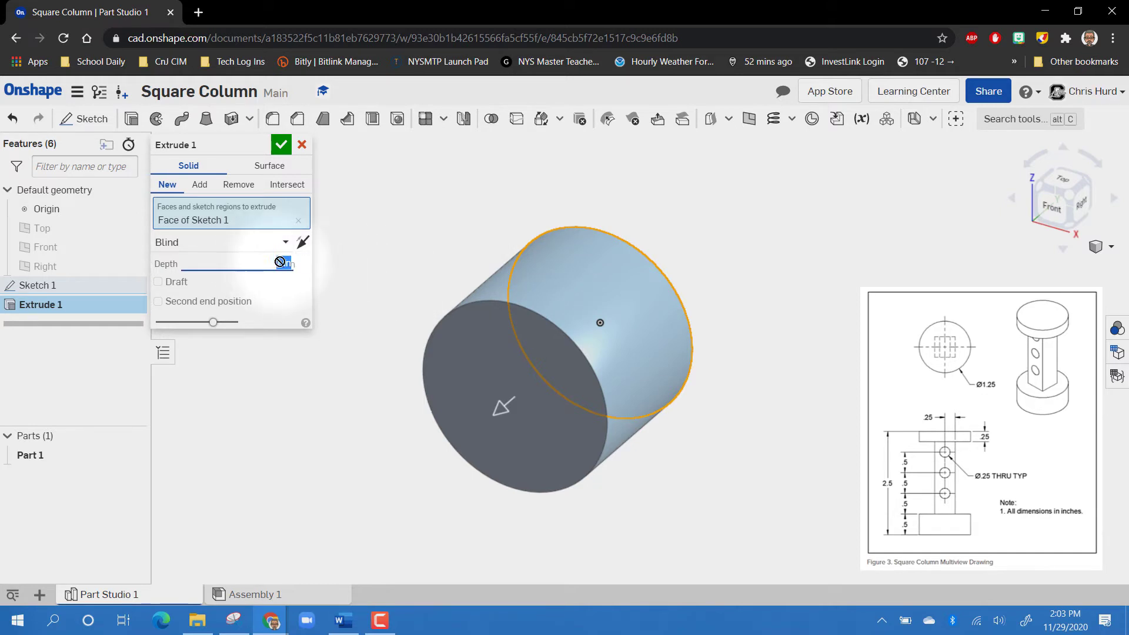
{"action": "key", "text": "BackSpace"}
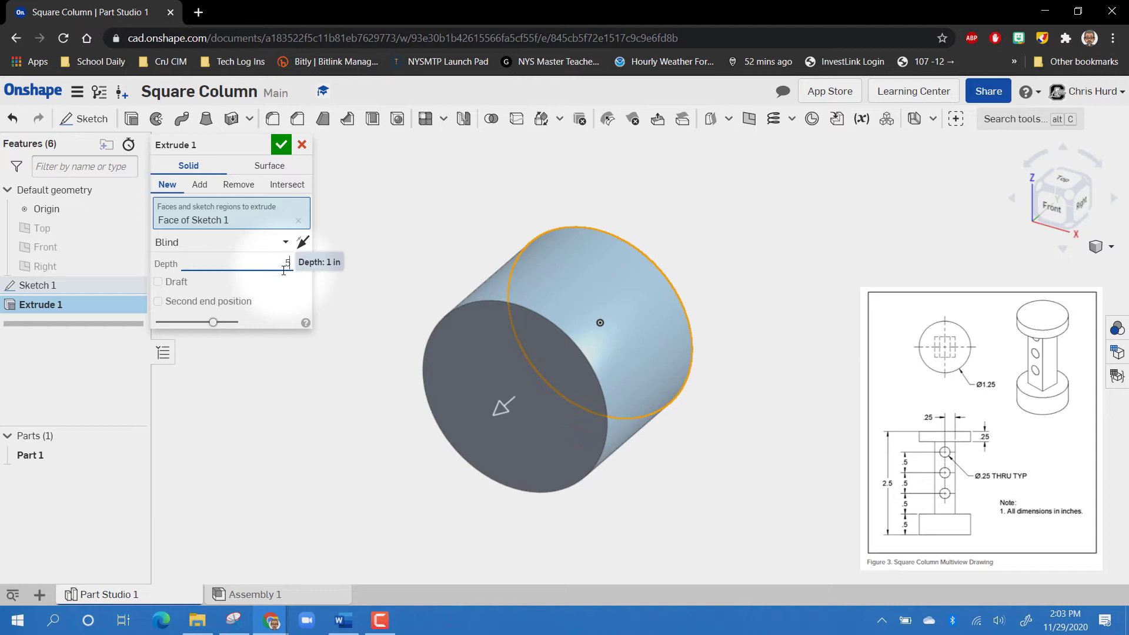
{"action": "type", "text": ".5"}
{"action": "key", "text": "Return"}
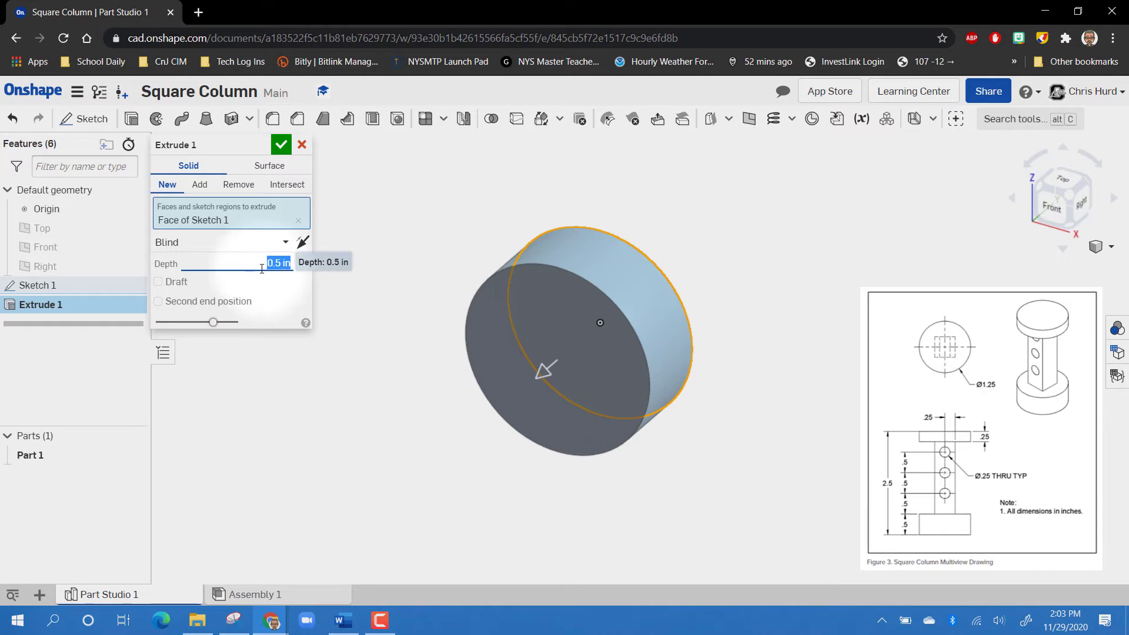
{"action": "left_click", "coordinate": [281, 148]}
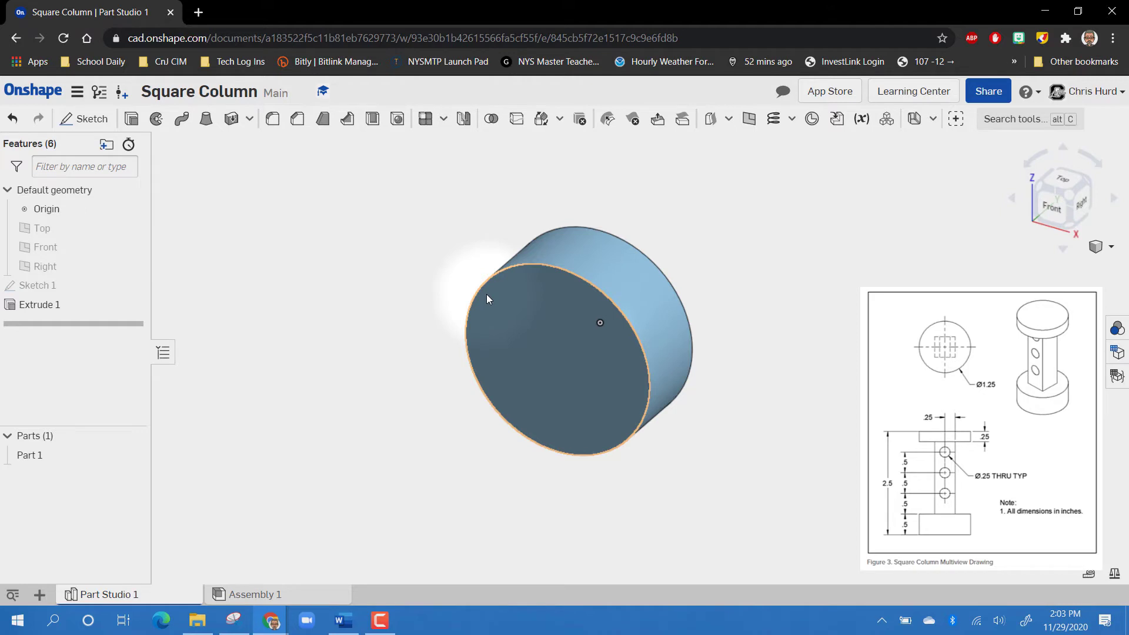
Step: Sketch on the cylinder's front face with a centre-point rectangle from the face centre
{"action": "left_click", "coordinate": [101, 120]}
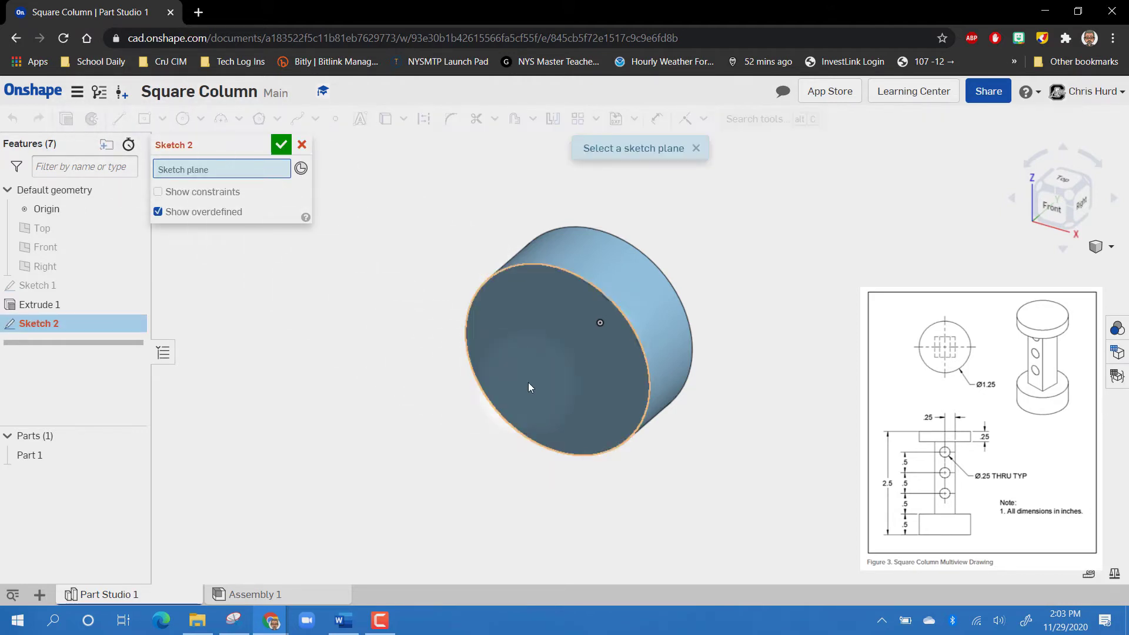
{"action": "left_click", "coordinate": [559, 357]}
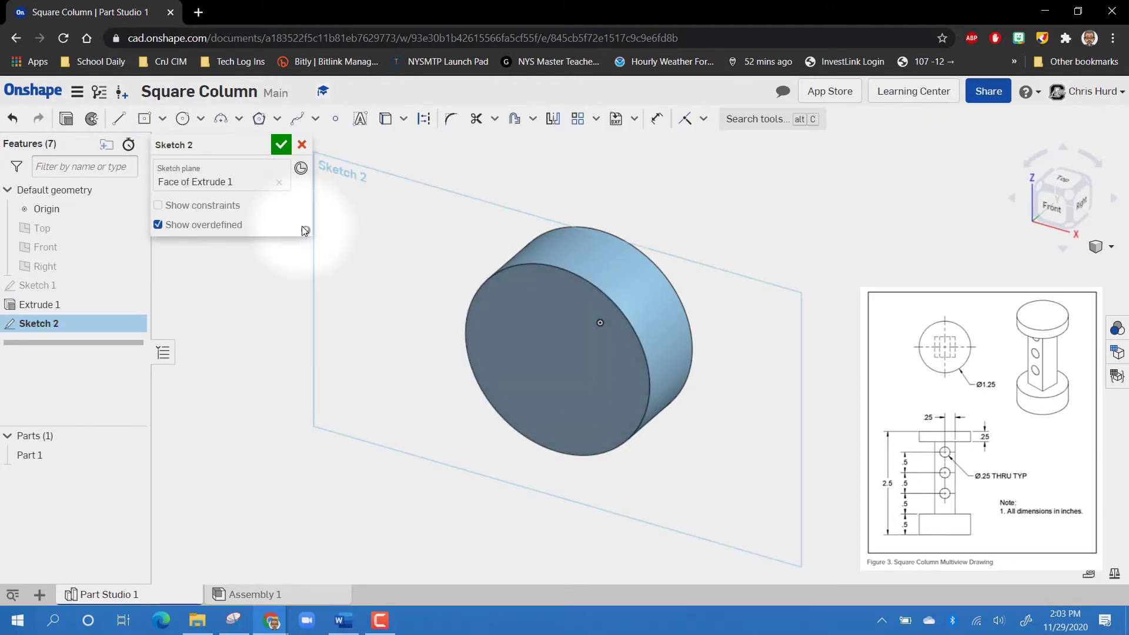
{"action": "left_click", "coordinate": [146, 118]}
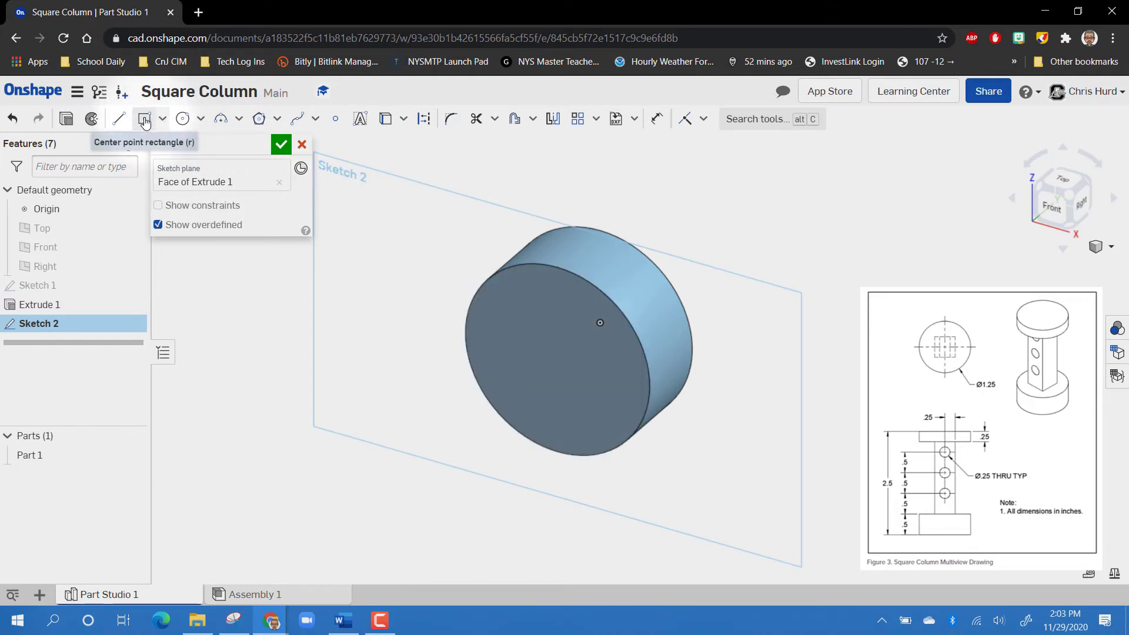
{"action": "left_click", "coordinate": [147, 121]}
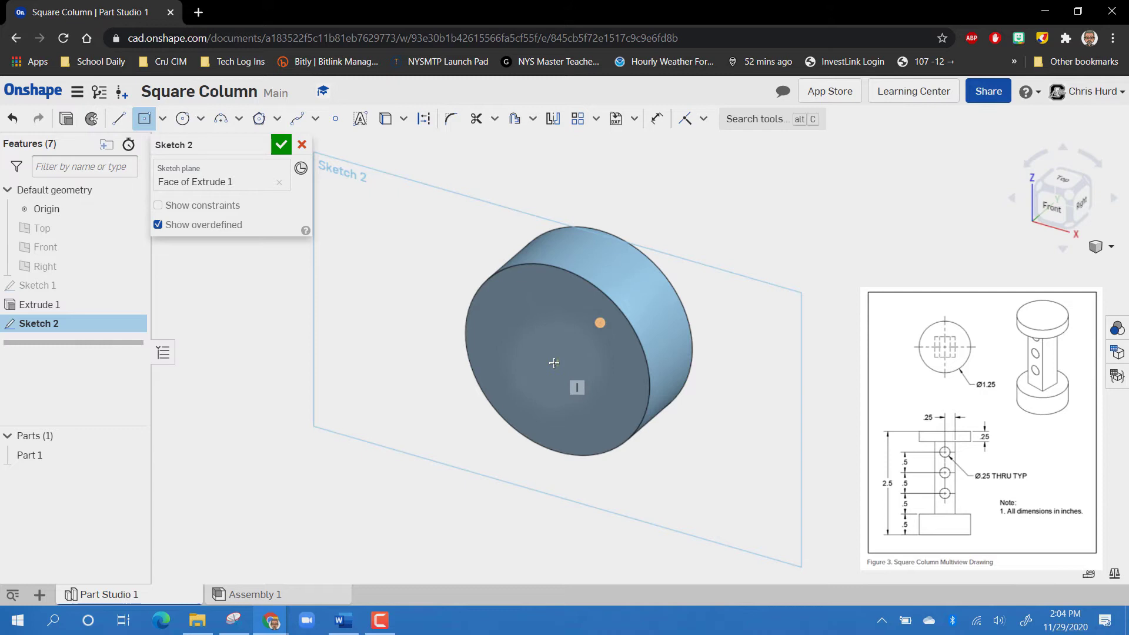
{"action": "scroll", "coordinate": [557, 360], "scroll_direction": "up", "scroll_amount": 3}
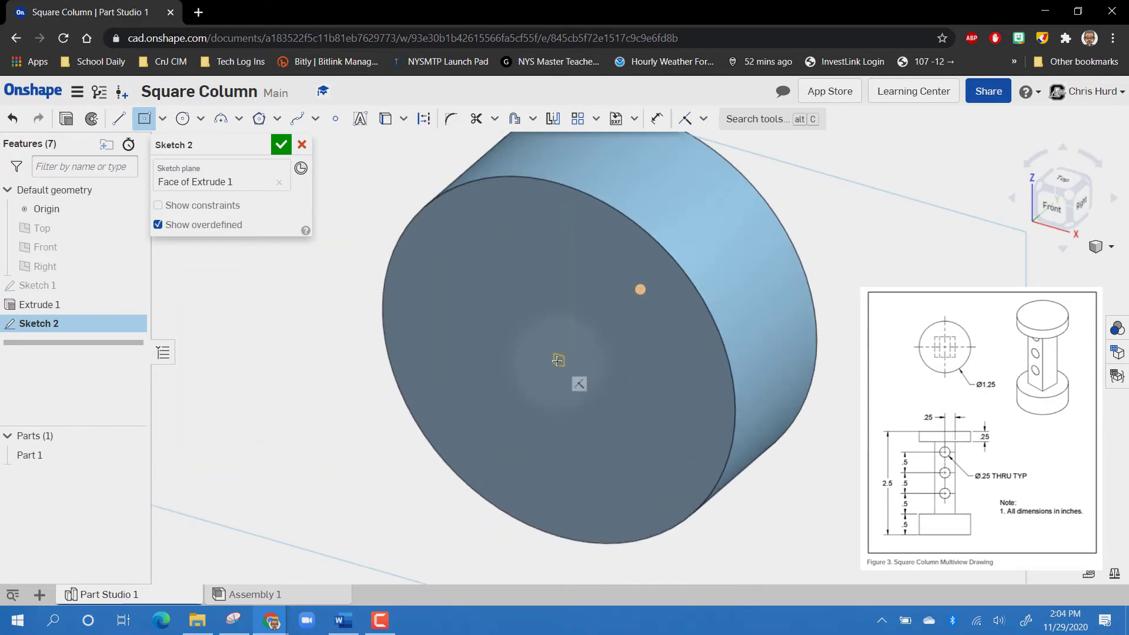
{"action": "left_click", "coordinate": [558, 360]}
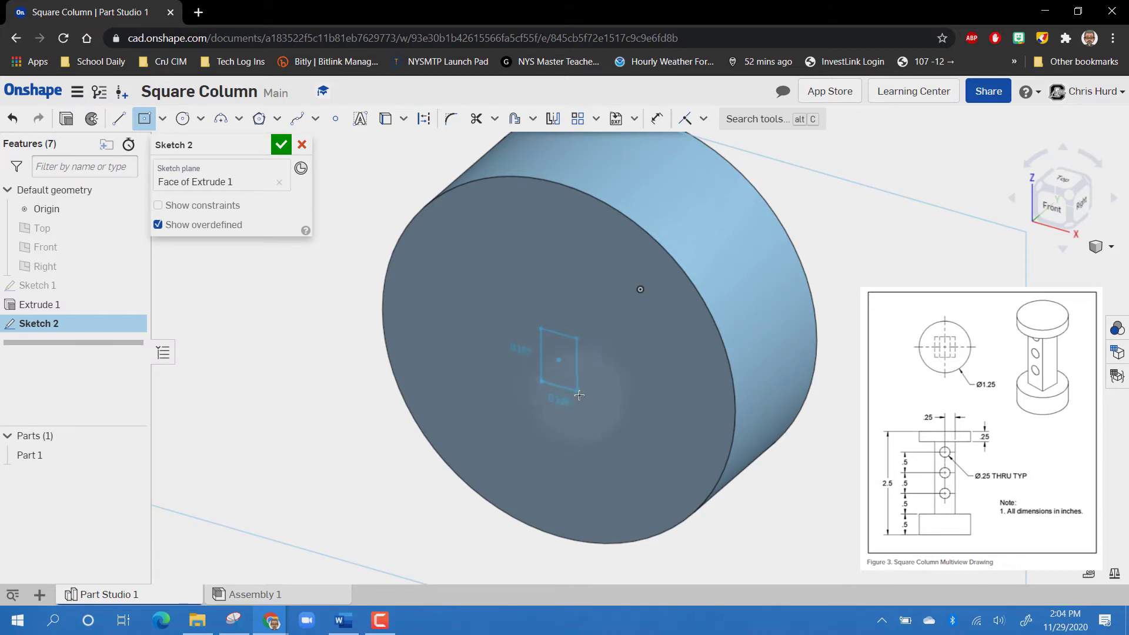
{"action": "left_click", "coordinate": [598, 410]}
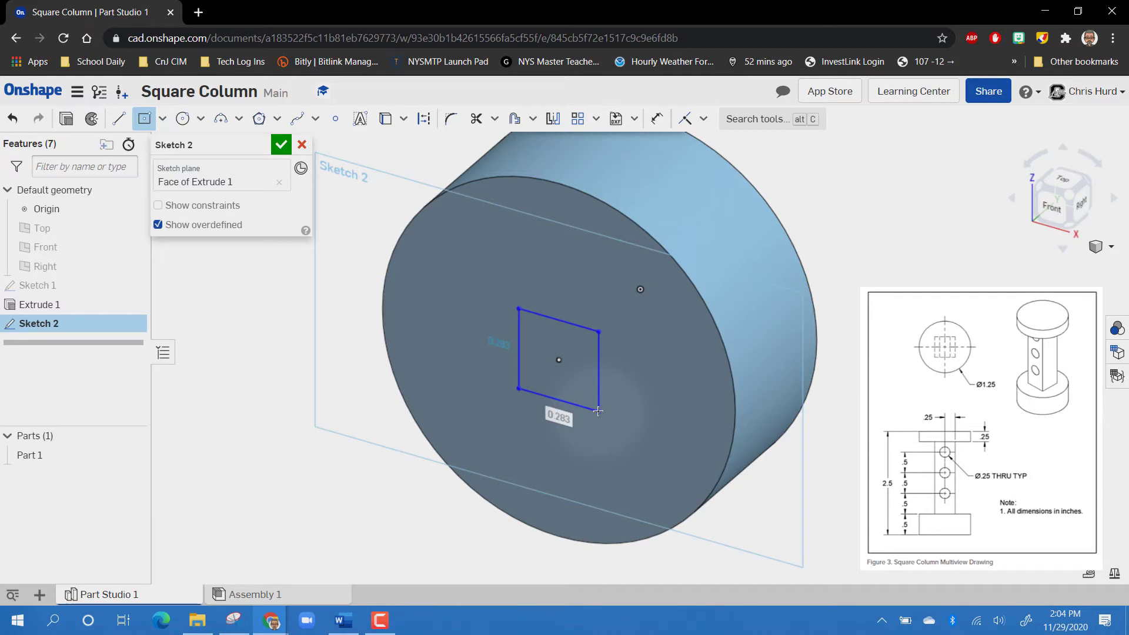
Step: Set the rectangle's width and height to 0.5 in and accept the sketch
{"action": "key", "text": "Tab"}
{"action": "type", "text": ".5"}
{"action": "key", "text": "Return"}
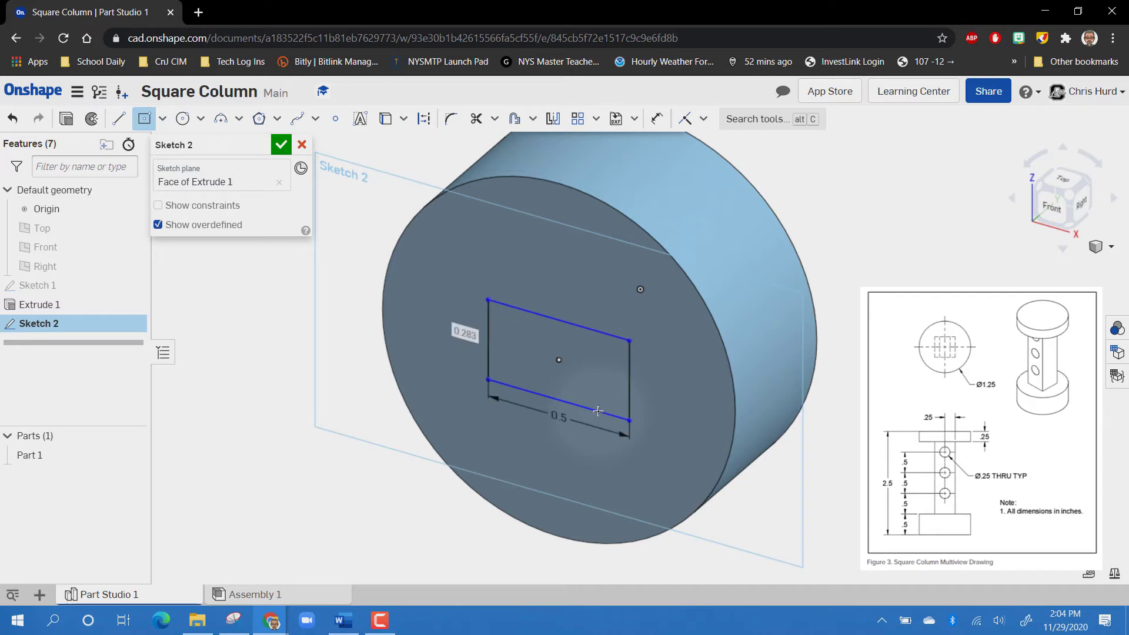
{"action": "key", "text": "Tab"}
{"action": "type", "text": ".5"}
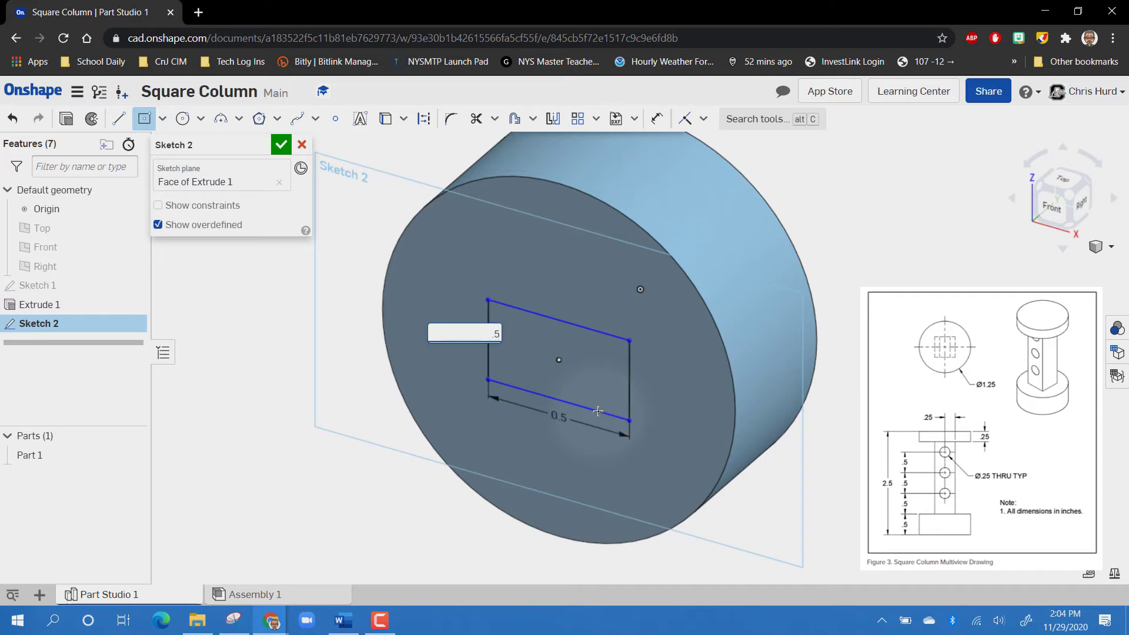
{"action": "key", "text": "Return"}
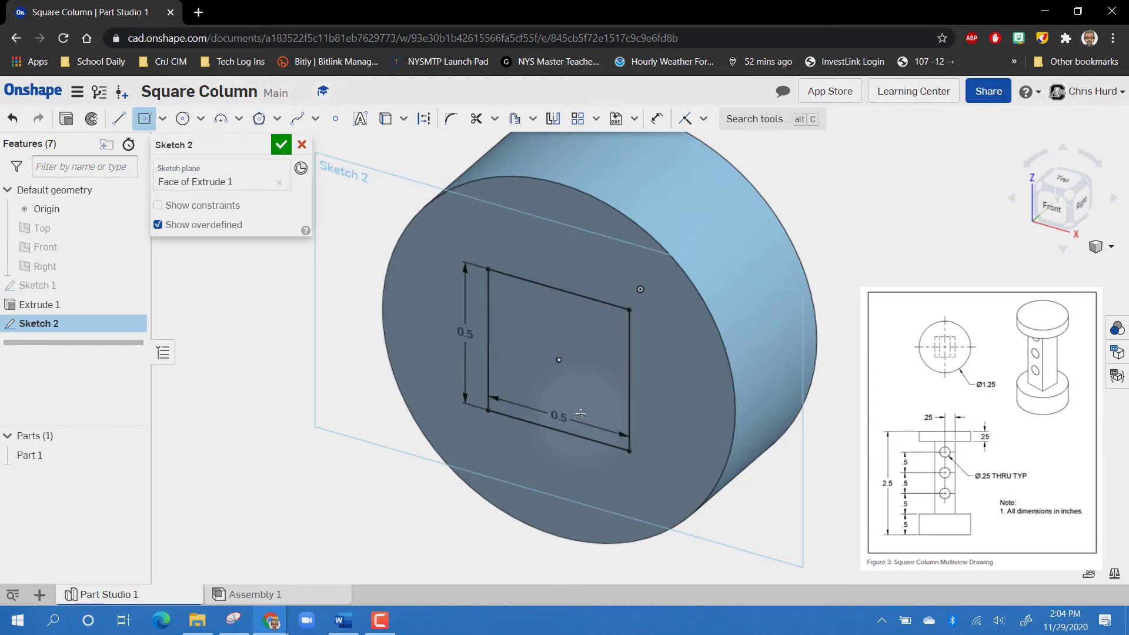
{"action": "left_click", "coordinate": [281, 145]}
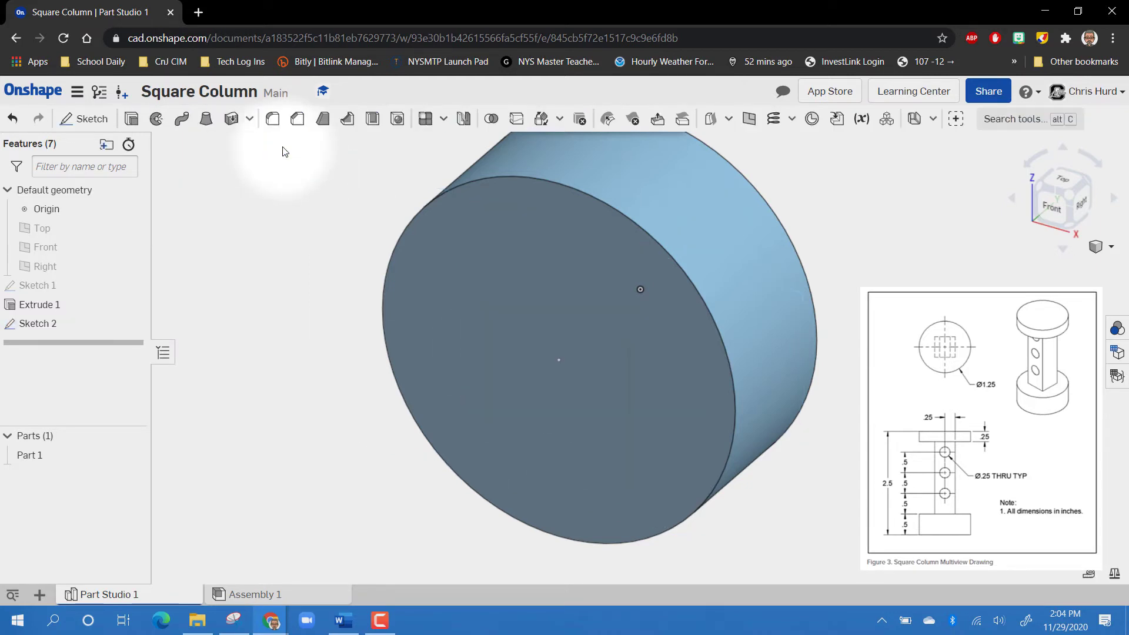
Step: Extrude the Sketch 2 square 2 in as an added feature onto Part 1
{"action": "left_click", "coordinate": [132, 118]}
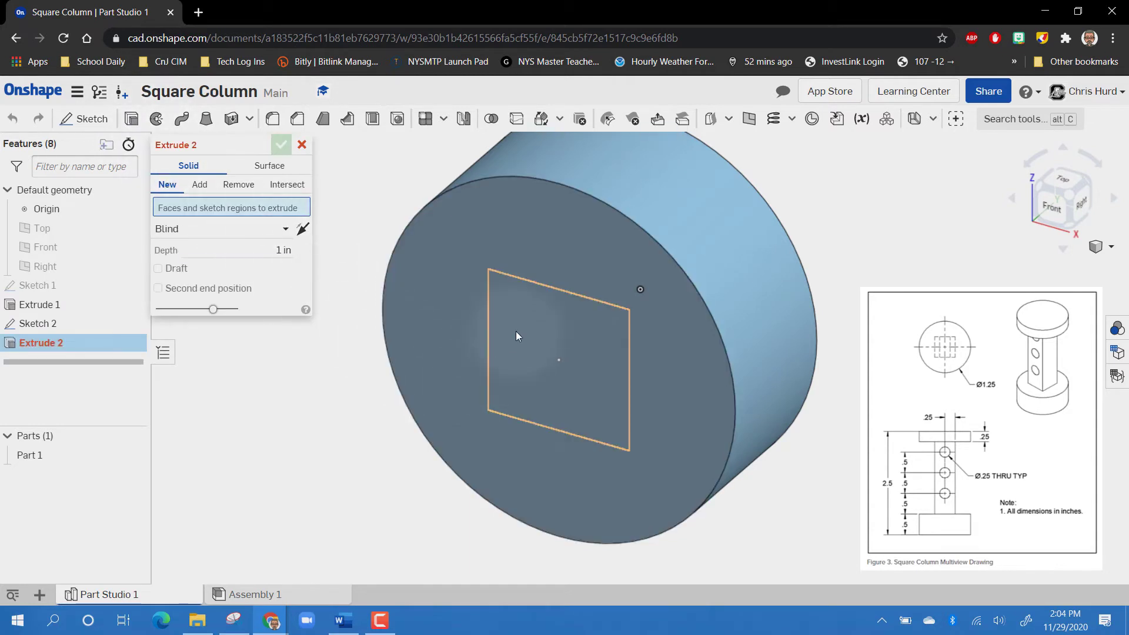
{"action": "left_click", "coordinate": [517, 328]}
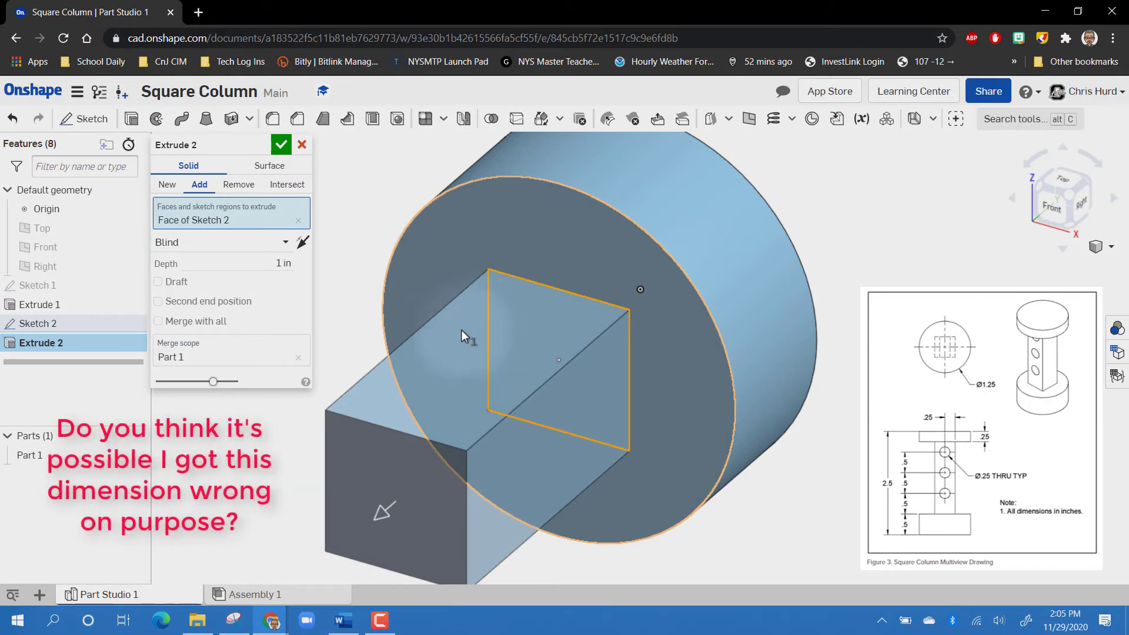
{"action": "left_click", "coordinate": [275, 263]}
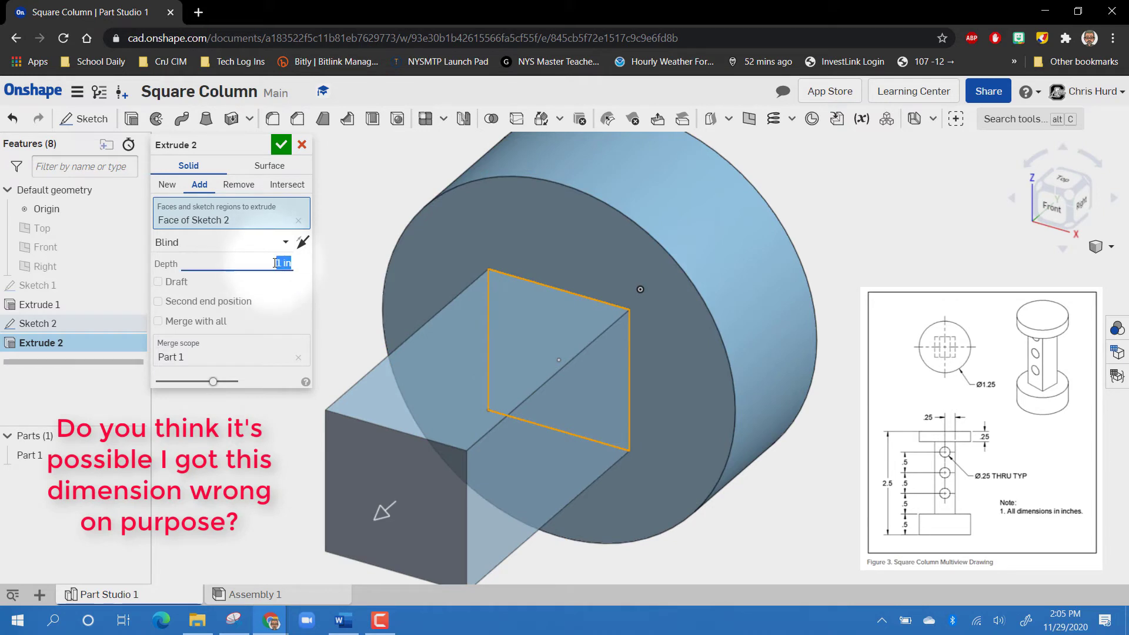
{"action": "type", "text": "2"}
{"action": "key", "text": "Return"}
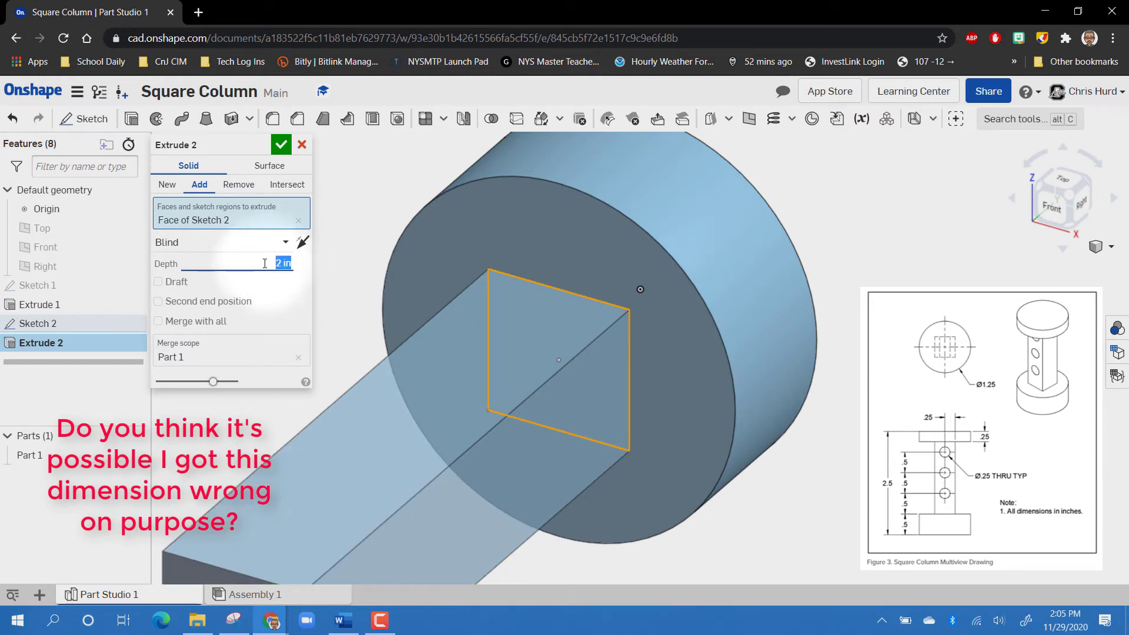
{"action": "scroll", "coordinate": [332, 341], "scroll_direction": "down", "scroll_amount": 3}
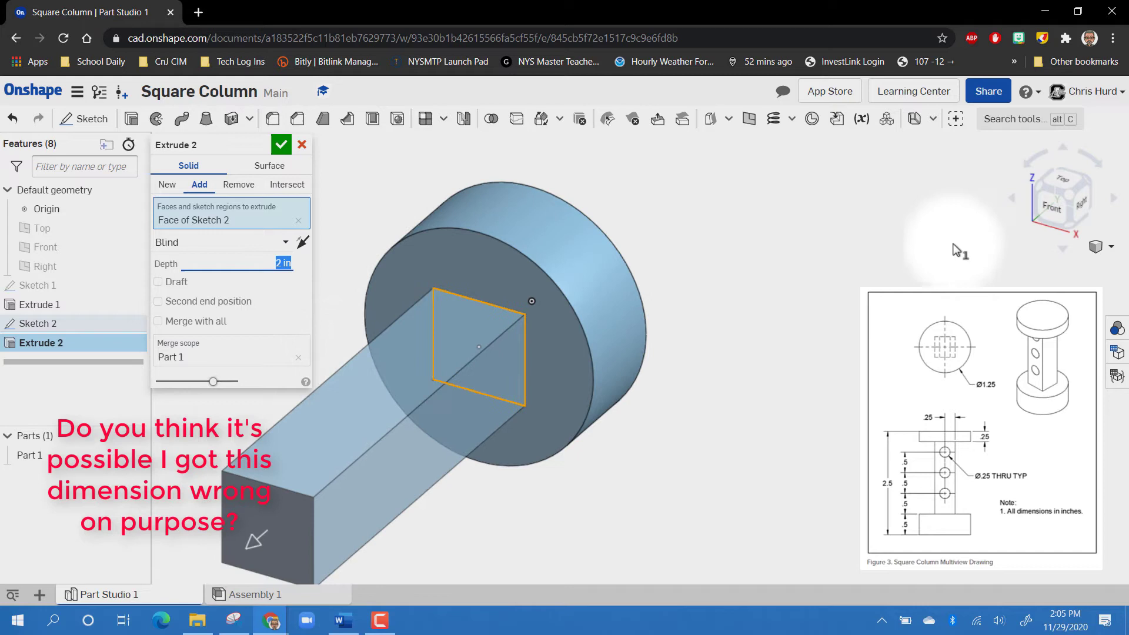
{"action": "left_click", "coordinate": [1071, 200]}
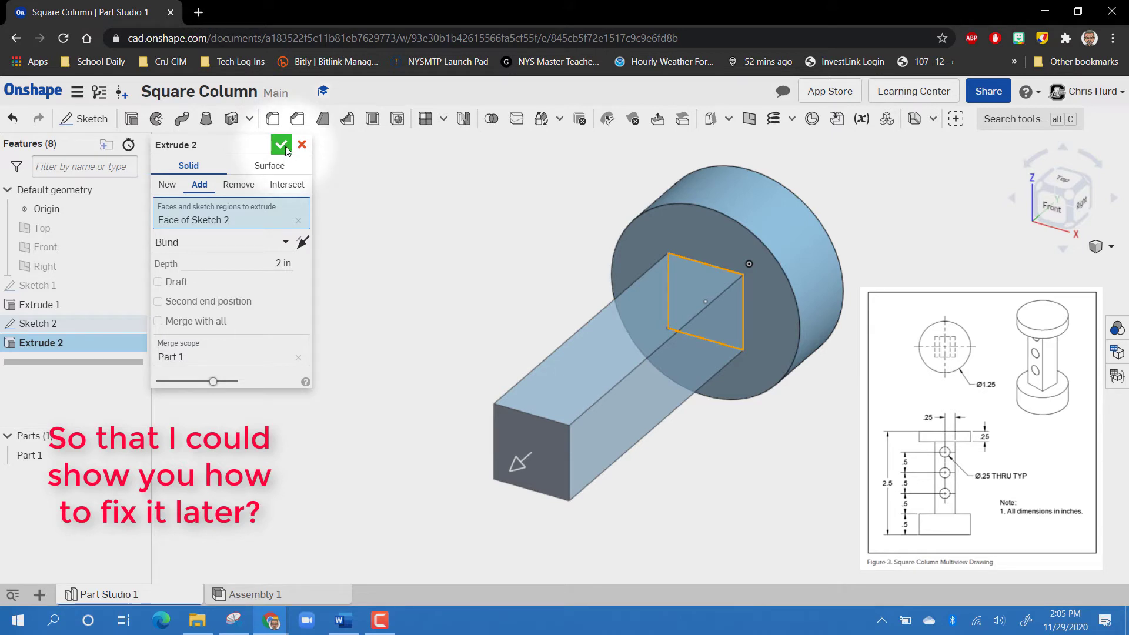
{"action": "left_click", "coordinate": [286, 148]}
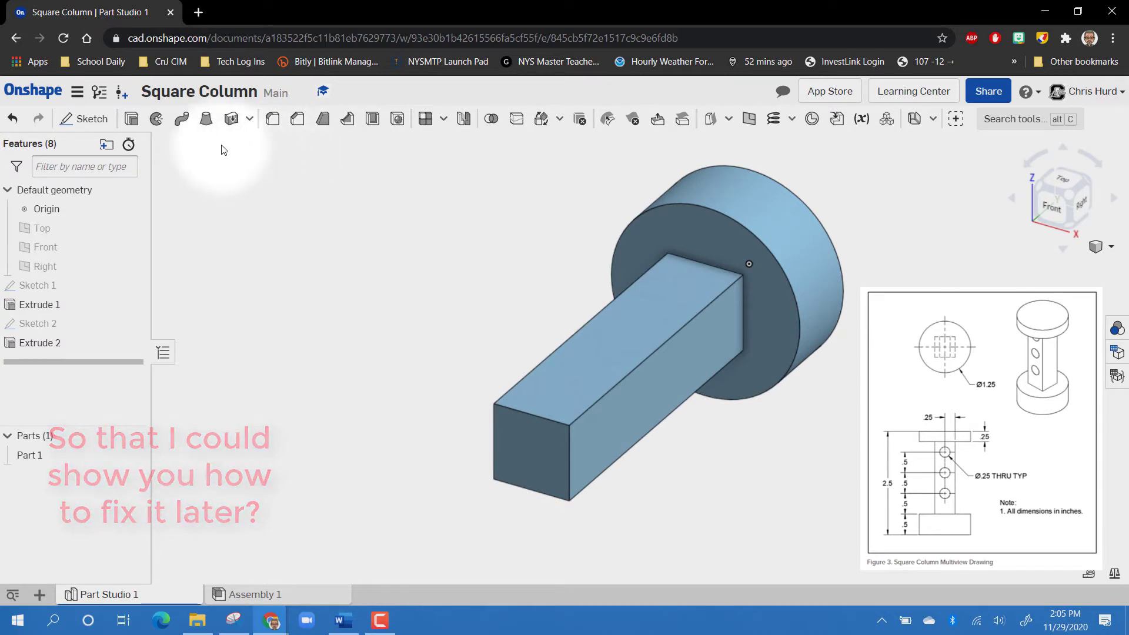
Step: Sketch a Ø1.25 in circle centred on the square column's end face
{"action": "left_click", "coordinate": [83, 120]}
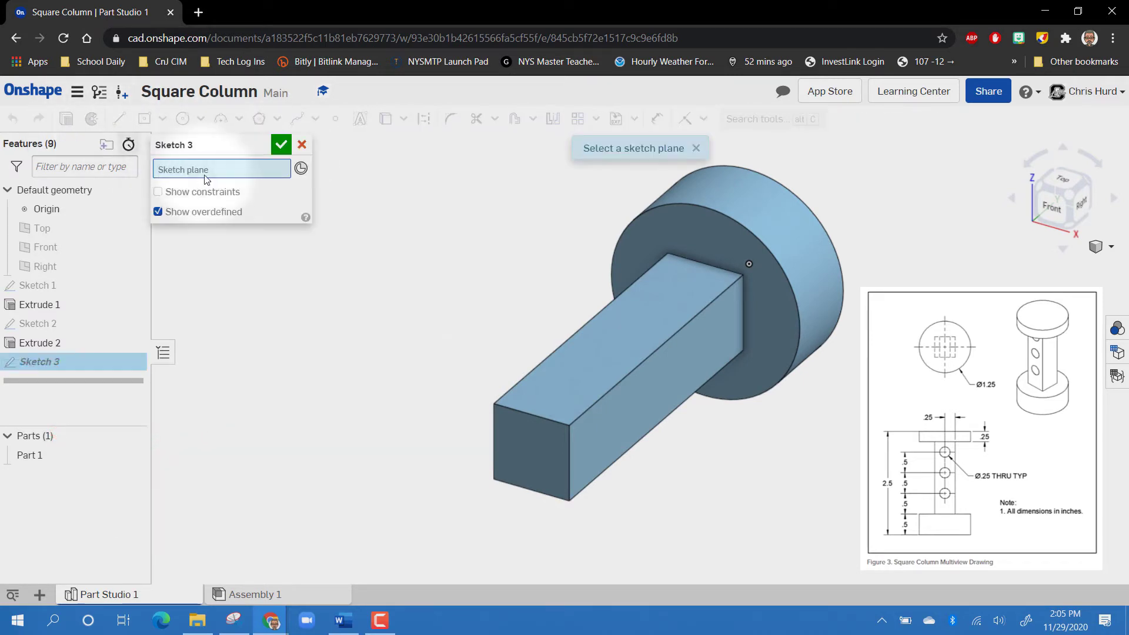
{"action": "left_click", "coordinate": [521, 444]}
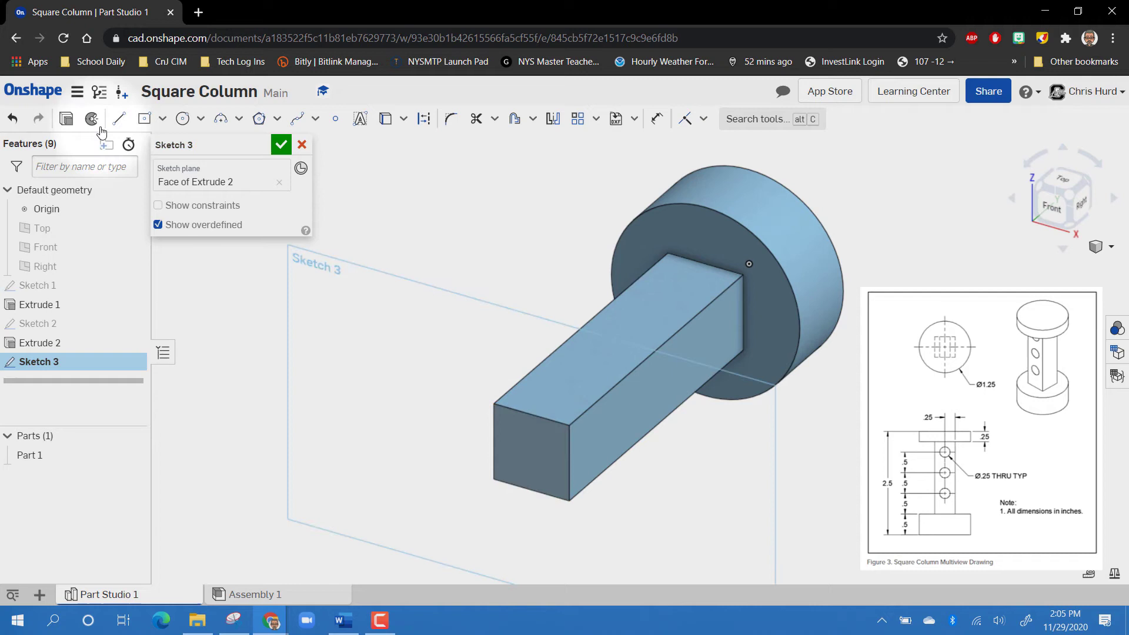
{"action": "left_click", "coordinate": [184, 119]}
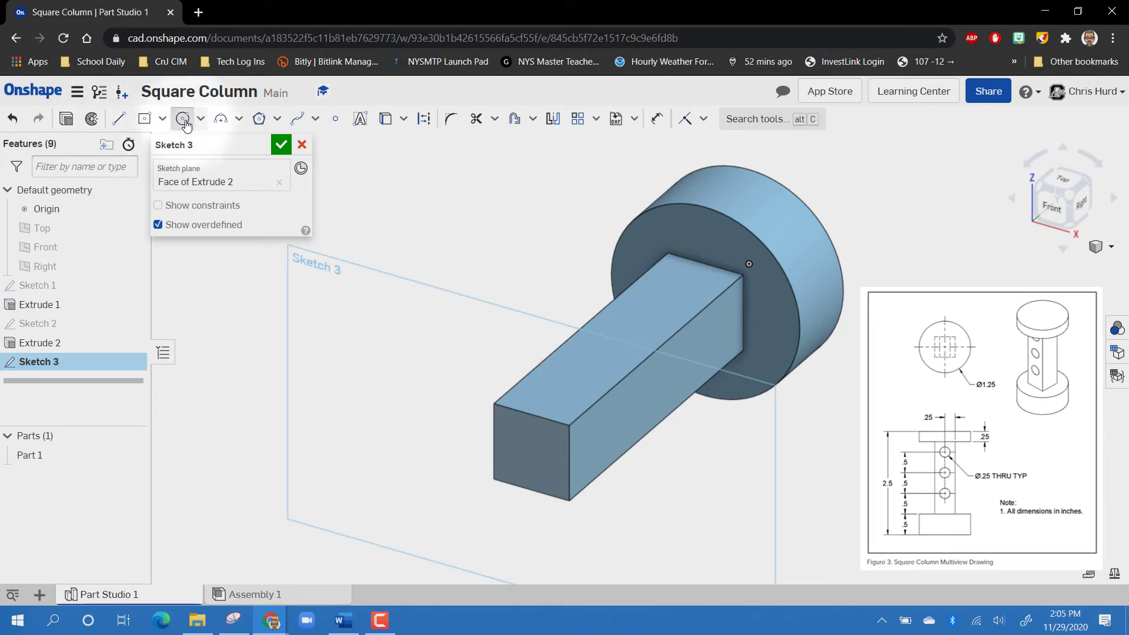
{"action": "left_click", "coordinate": [532, 452]}
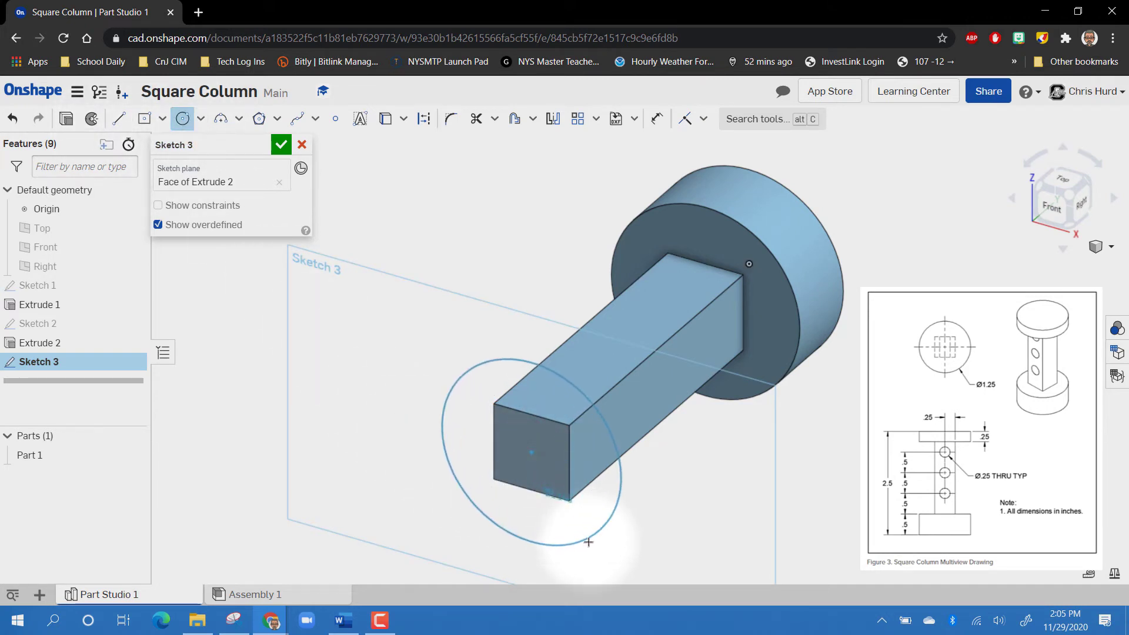
{"action": "left_click", "coordinate": [589, 542]}
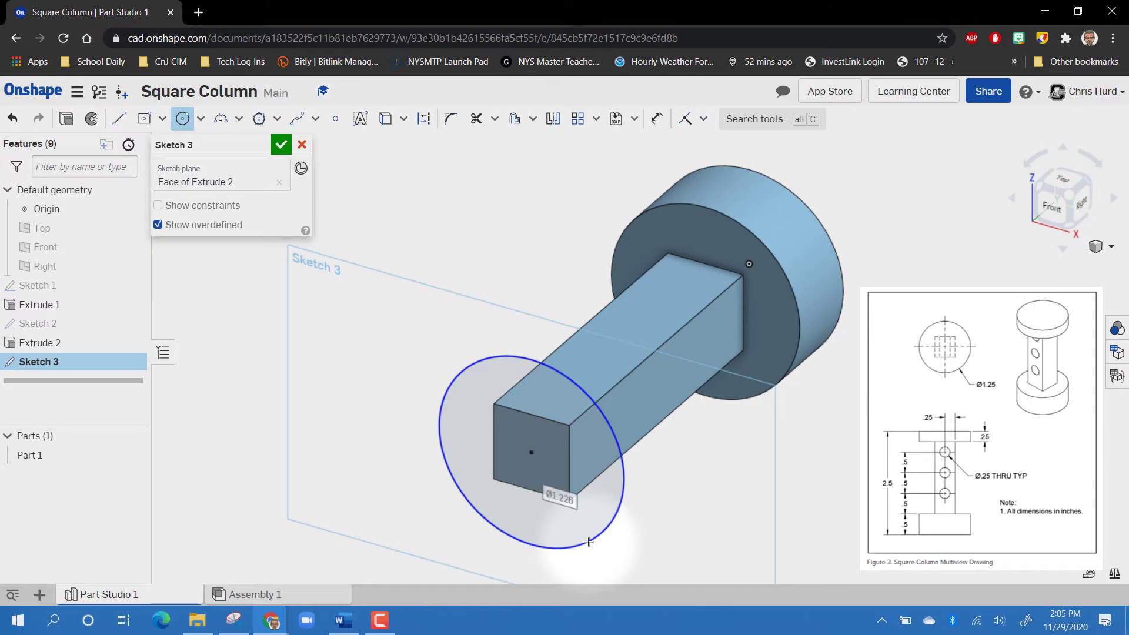
{"action": "type", "text": "1.25"}
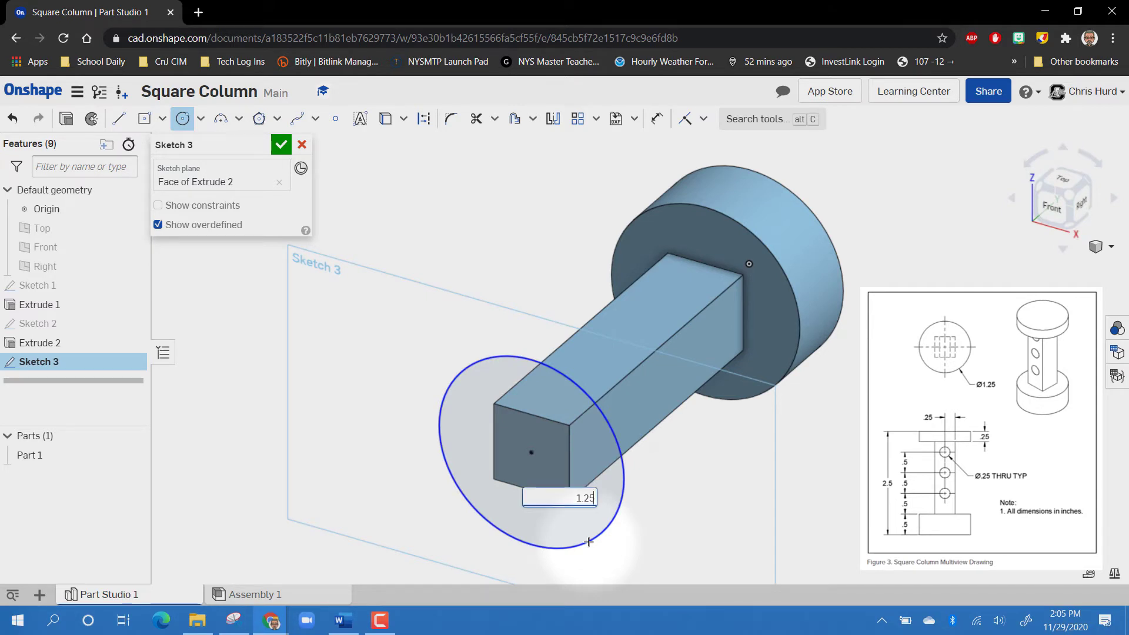
{"action": "key", "text": "Return"}
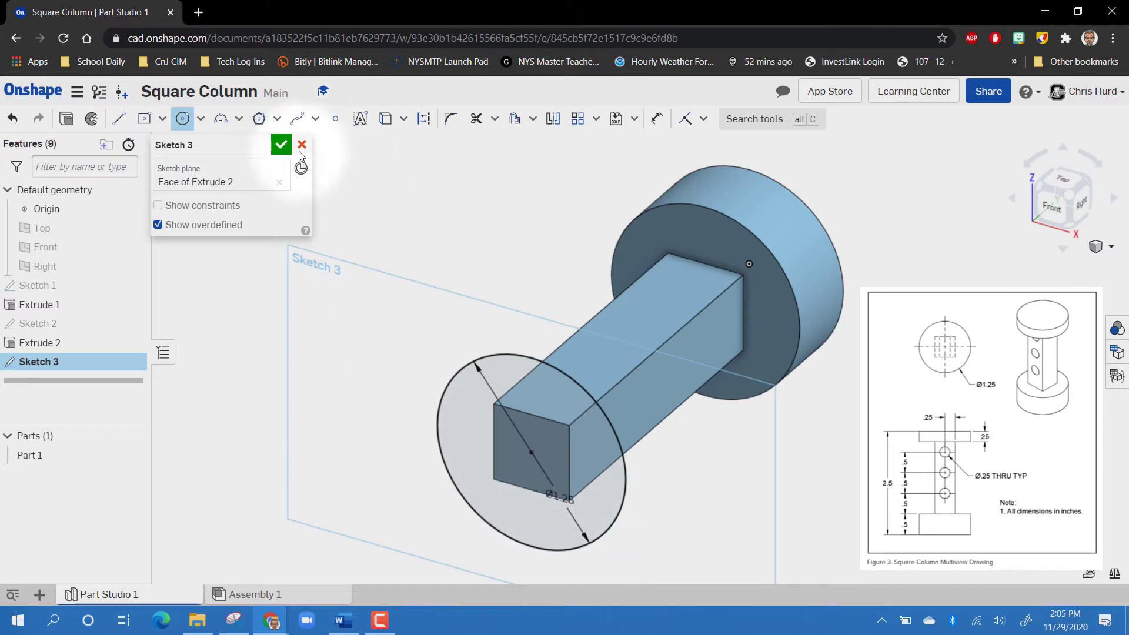
Step: Accept the circle sketch and discard the first, incorrect extrude attempt
{"action": "left_click", "coordinate": [281, 145]}
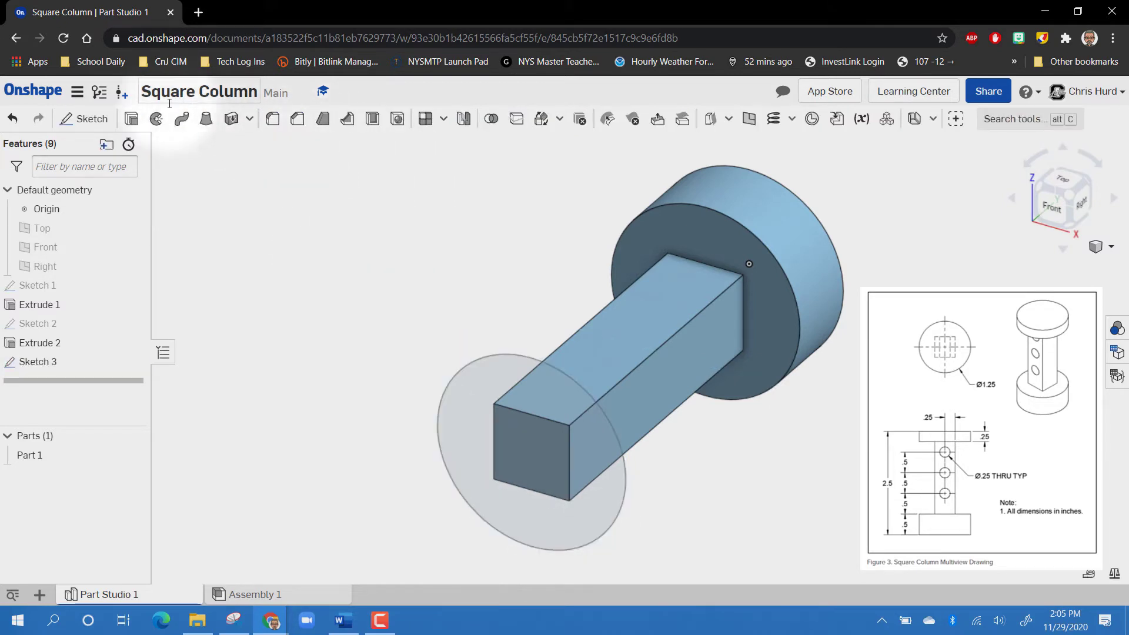
{"action": "left_click", "coordinate": [132, 121]}
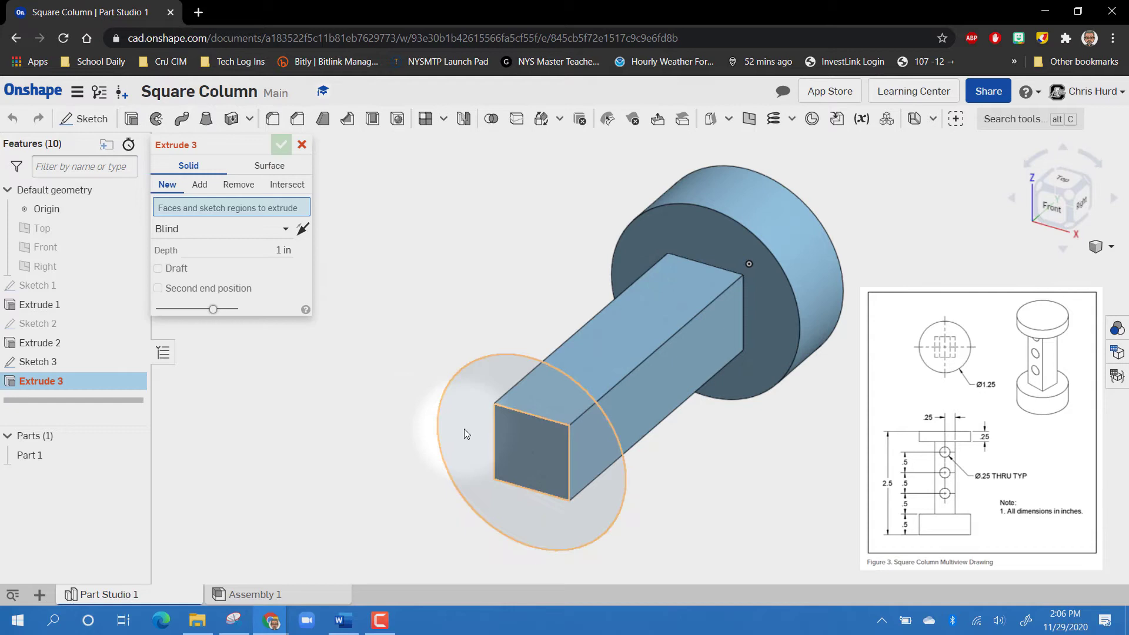
{"action": "left_click", "coordinate": [443, 423]}
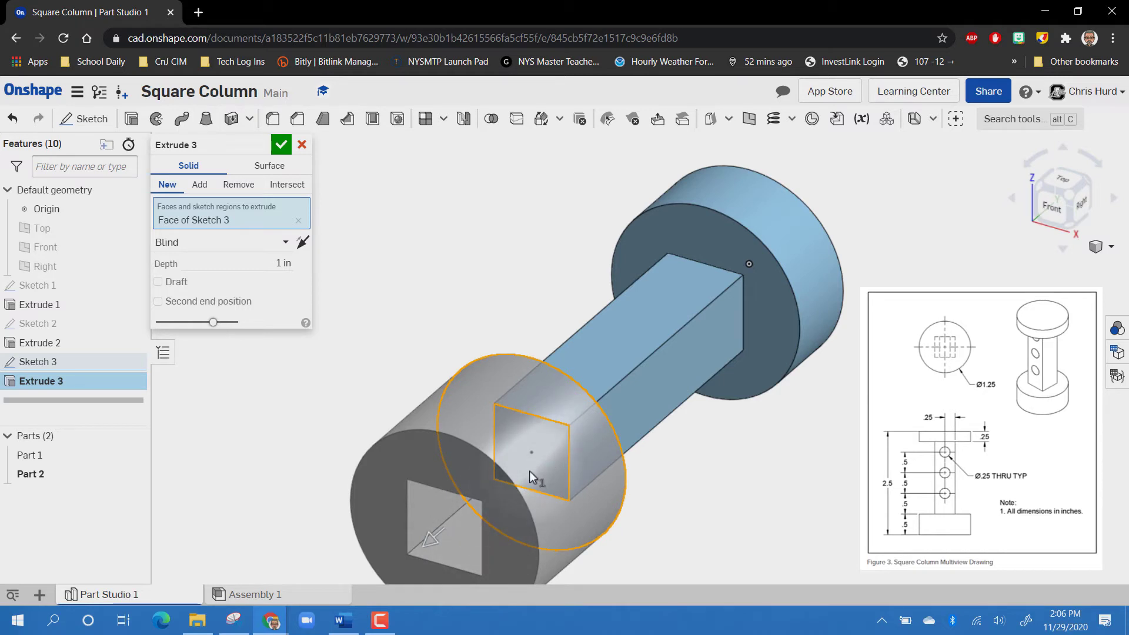
{"action": "left_click", "coordinate": [302, 144]}
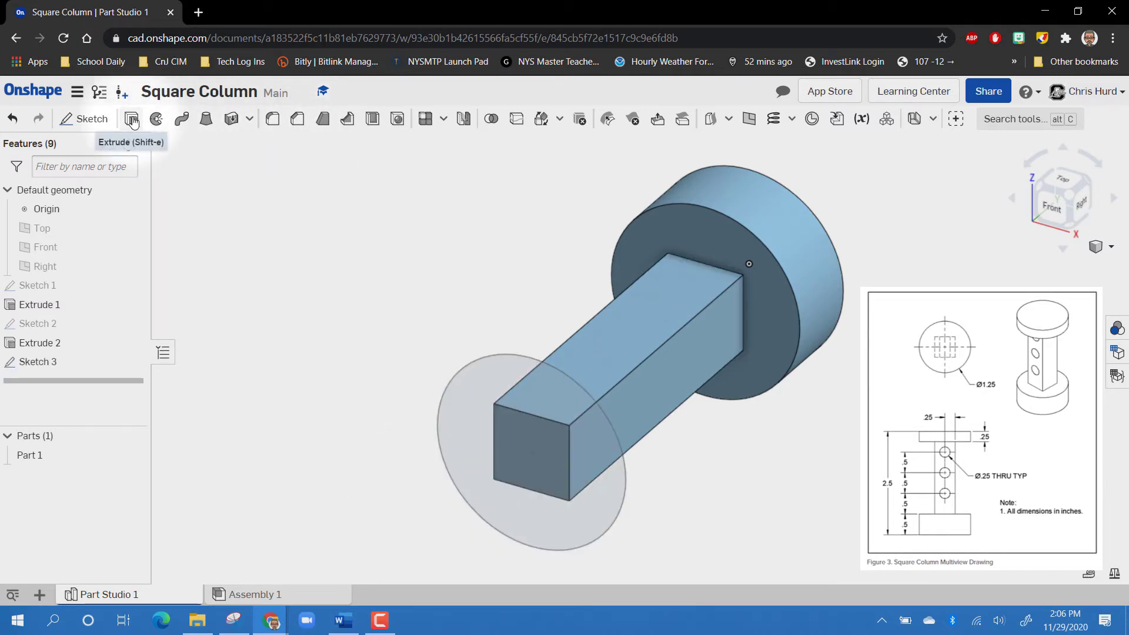
Step: Extrude the square and surrounding circle regions of Sketch 3 to 0.25 in depth
{"action": "left_click", "coordinate": [133, 119]}
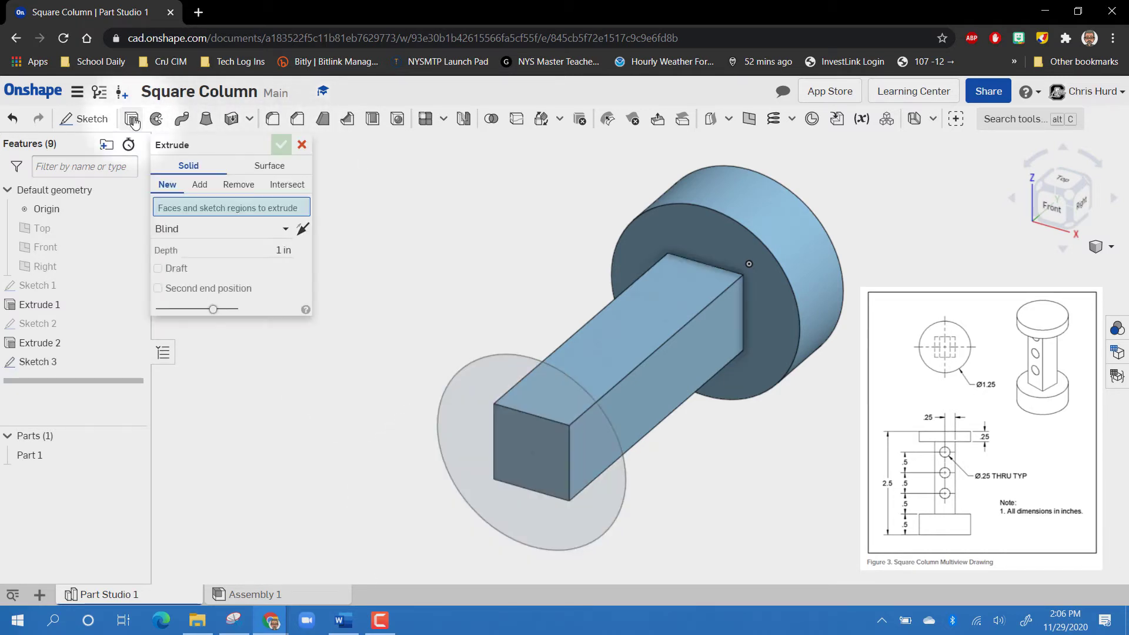
{"action": "left_click", "coordinate": [545, 465]}
{"action": "left_click", "coordinate": [461, 388]}
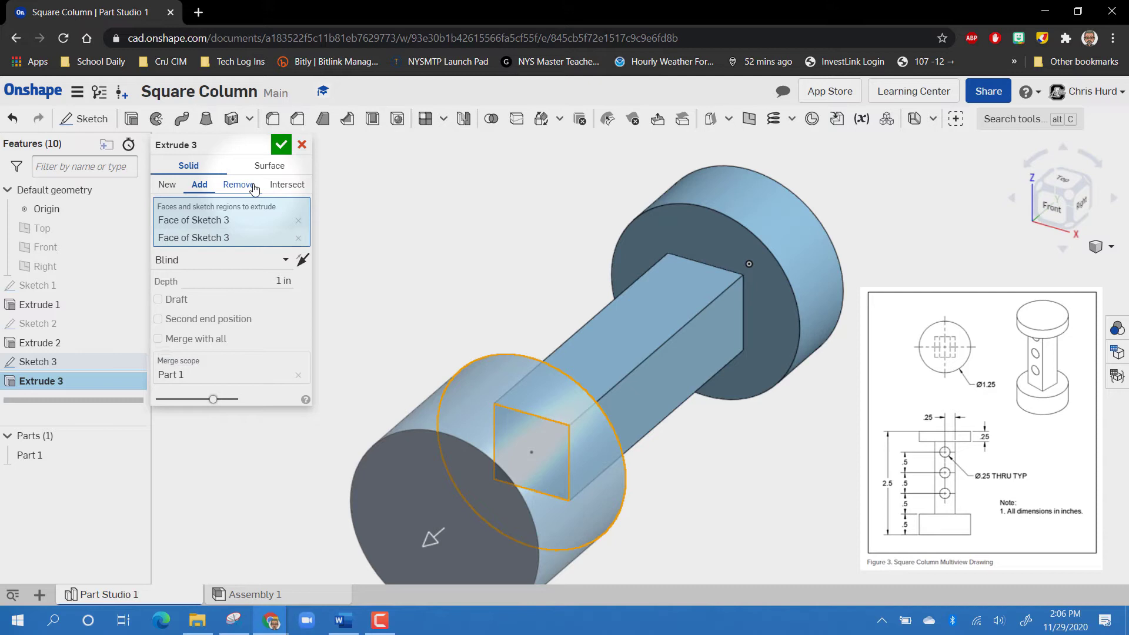
{"action": "left_click", "coordinate": [279, 281]}
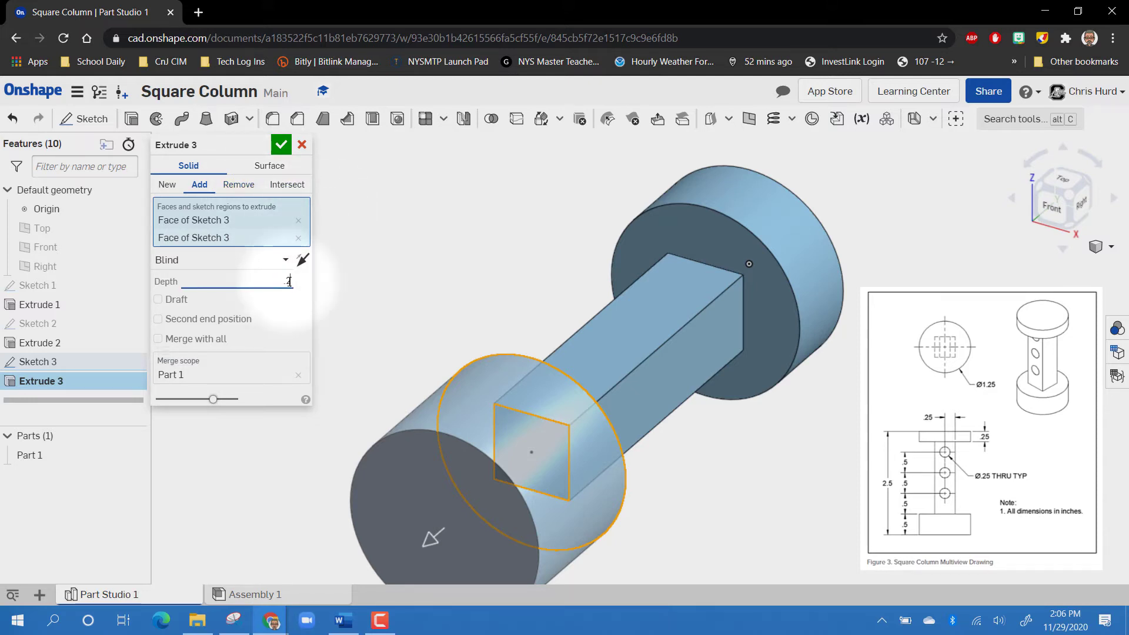
{"action": "key", "text": "Return"}
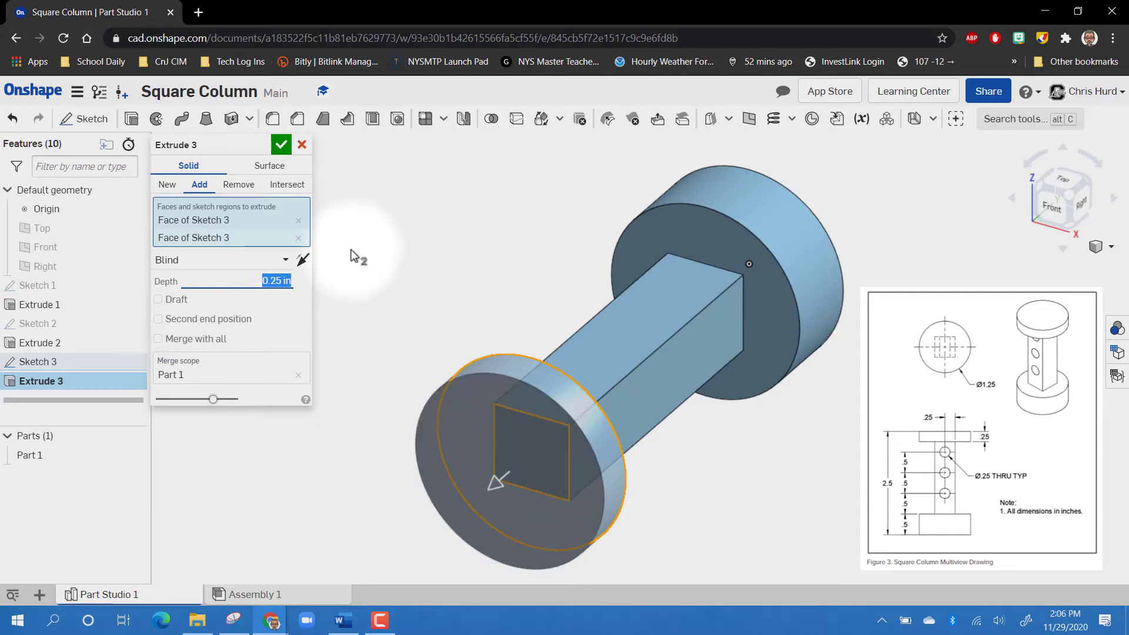
Step: Accept Extrude 3, orbit to see the part's underside, and start a new sketch
{"action": "left_click", "coordinate": [281, 145]}
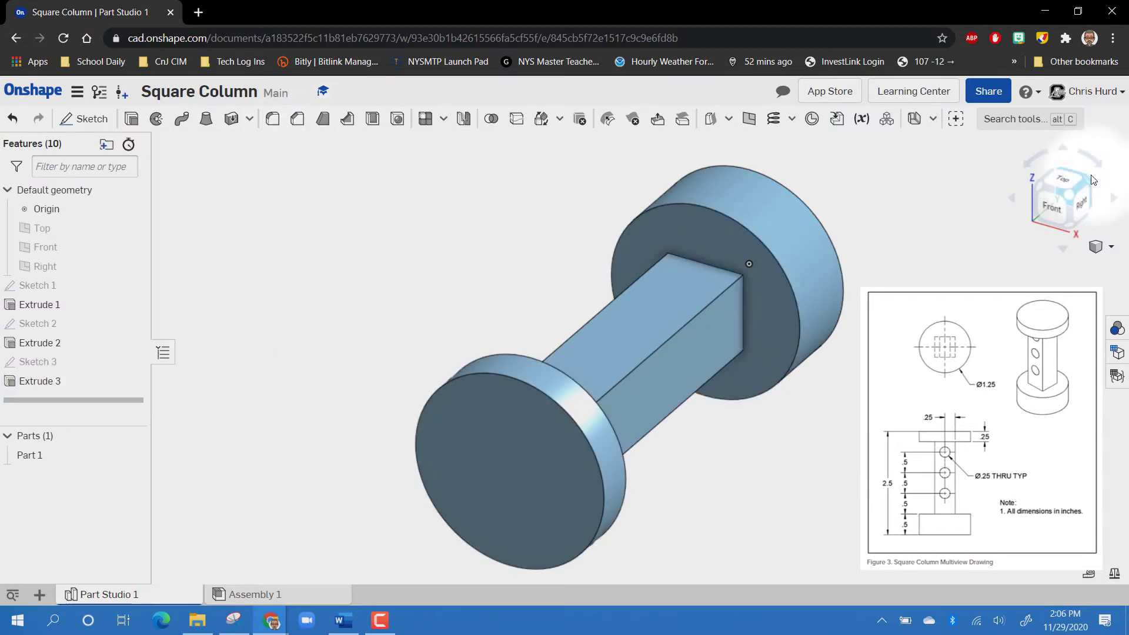
{"action": "left_click_drag", "start_coordinate": [1062, 200], "coordinate": [1050, 207]}
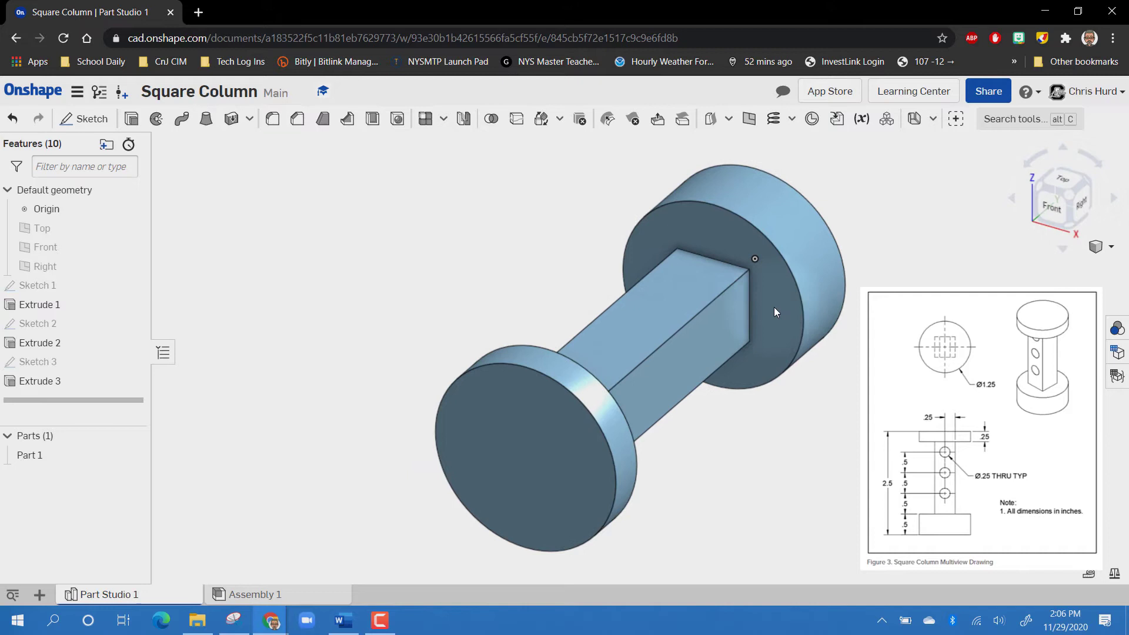
{"action": "right_click_drag", "start_coordinate": [730, 391], "coordinate": [736, 260]}
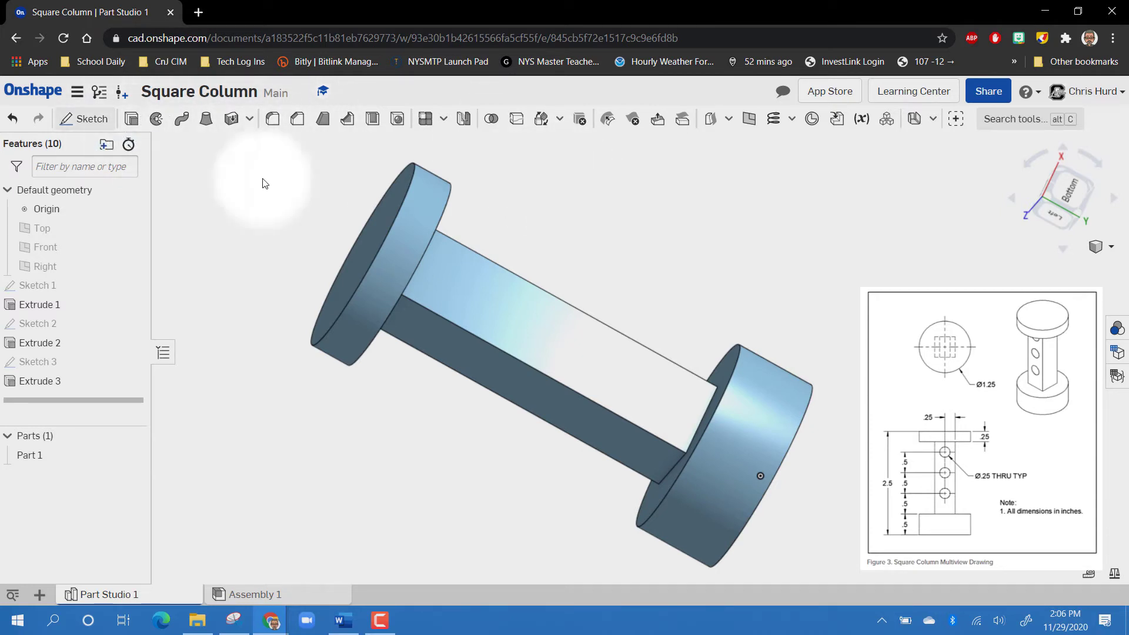
{"action": "key", "text": "shift+s"}
Step: On the column's long face, draw a circle of 0.25 in diameter
{"action": "left_click", "coordinate": [511, 326]}
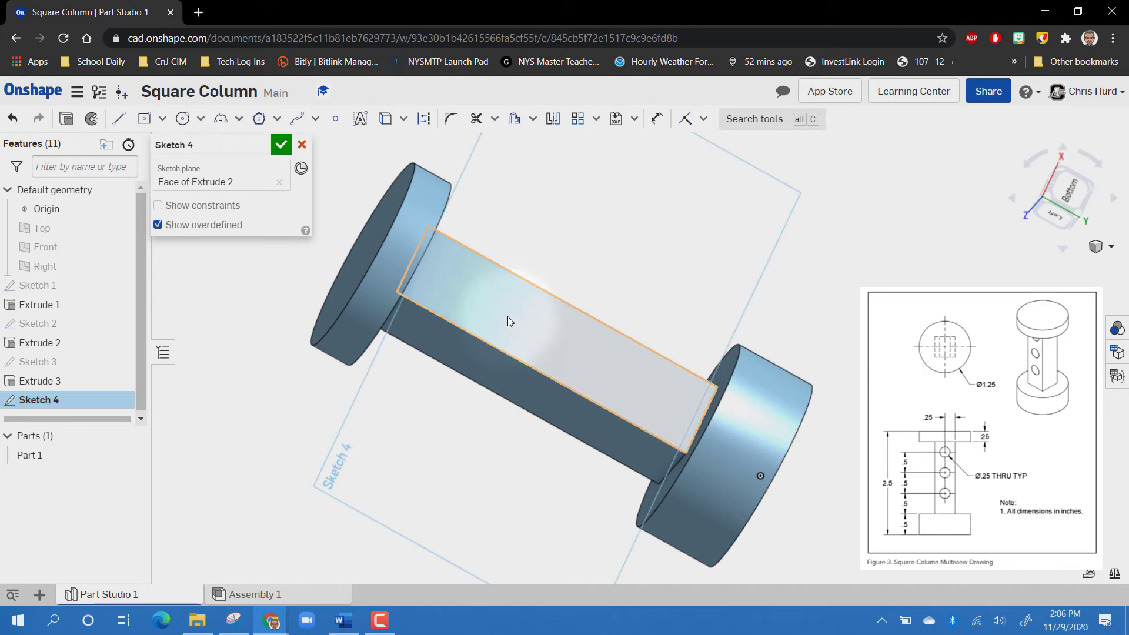
{"action": "left_click", "coordinate": [183, 118]}
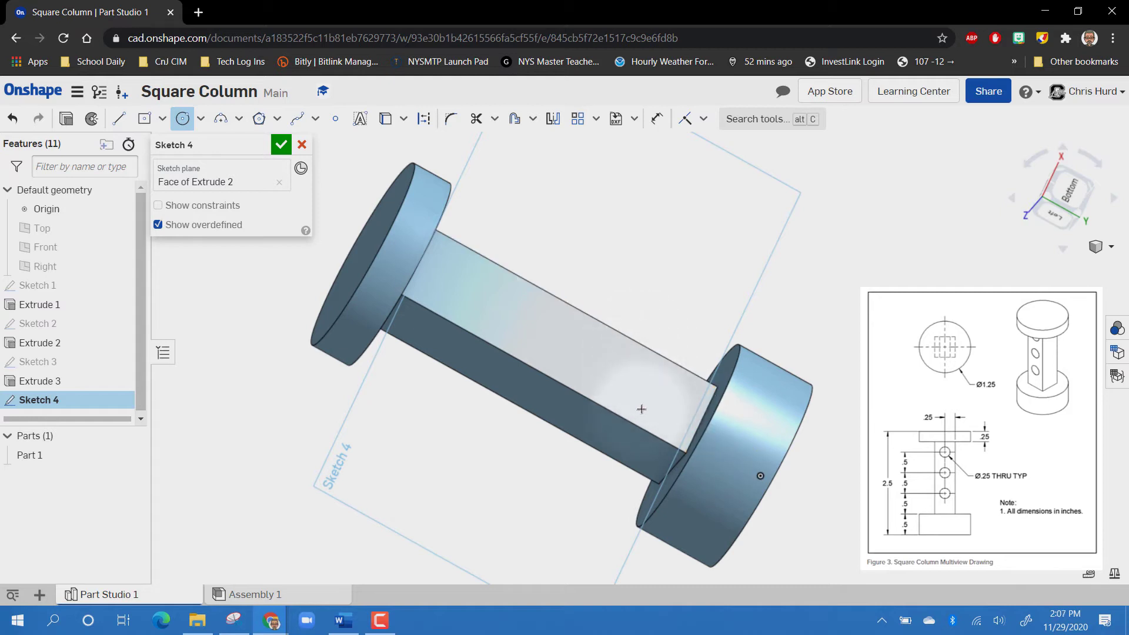
{"action": "scroll", "coordinate": [700, 417], "scroll_direction": "up", "scroll_amount": 2}
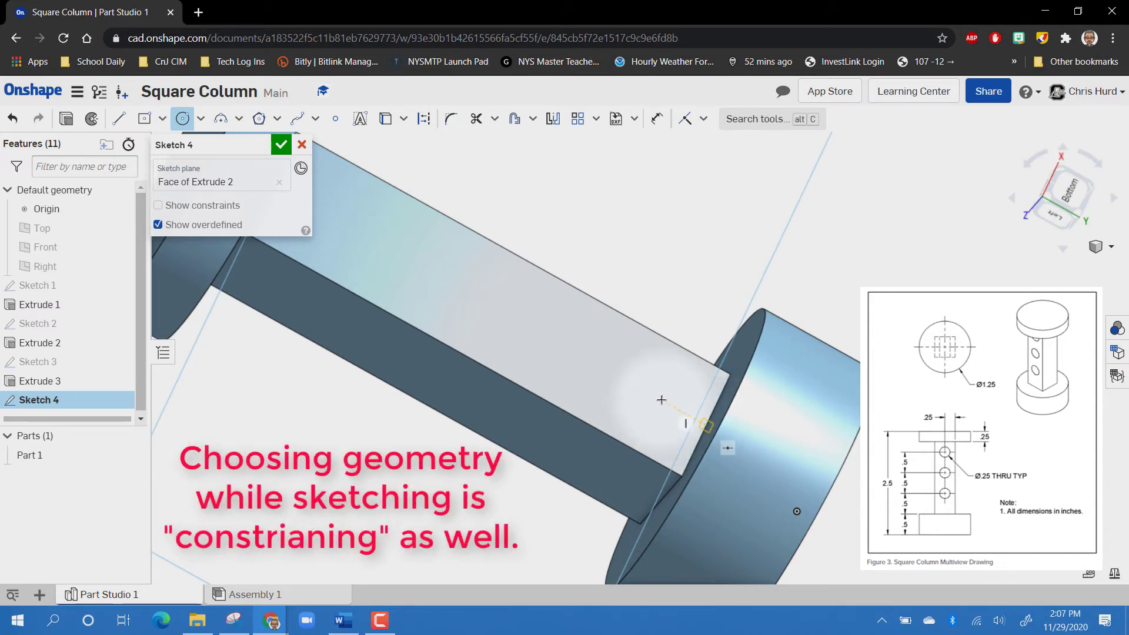
{"action": "left_click", "coordinate": [599, 365]}
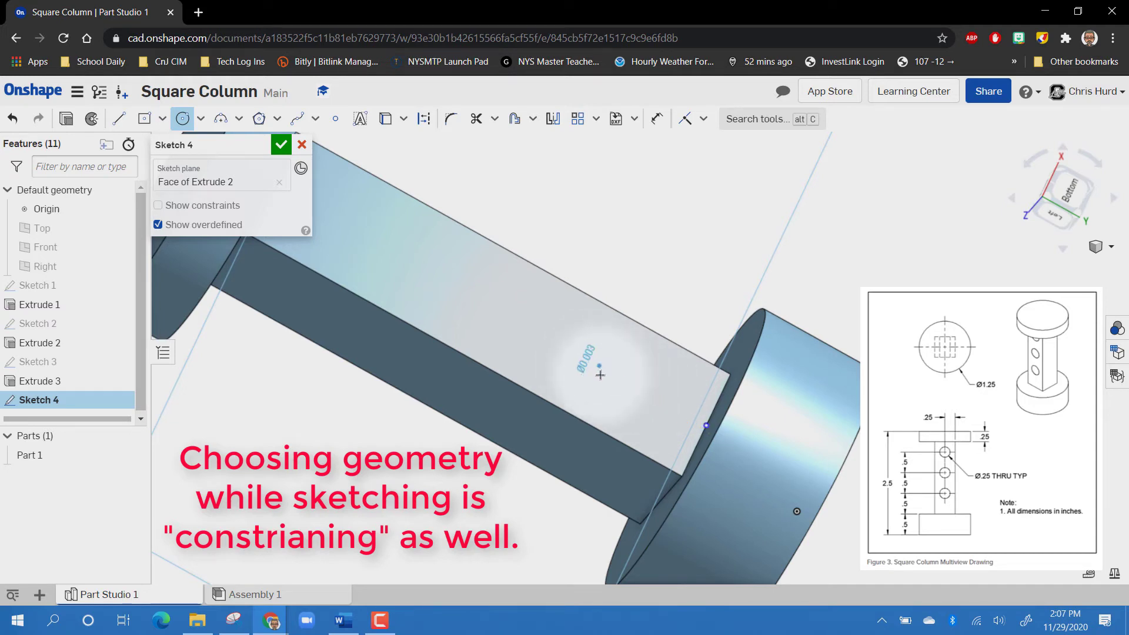
{"action": "left_click", "coordinate": [612, 382]}
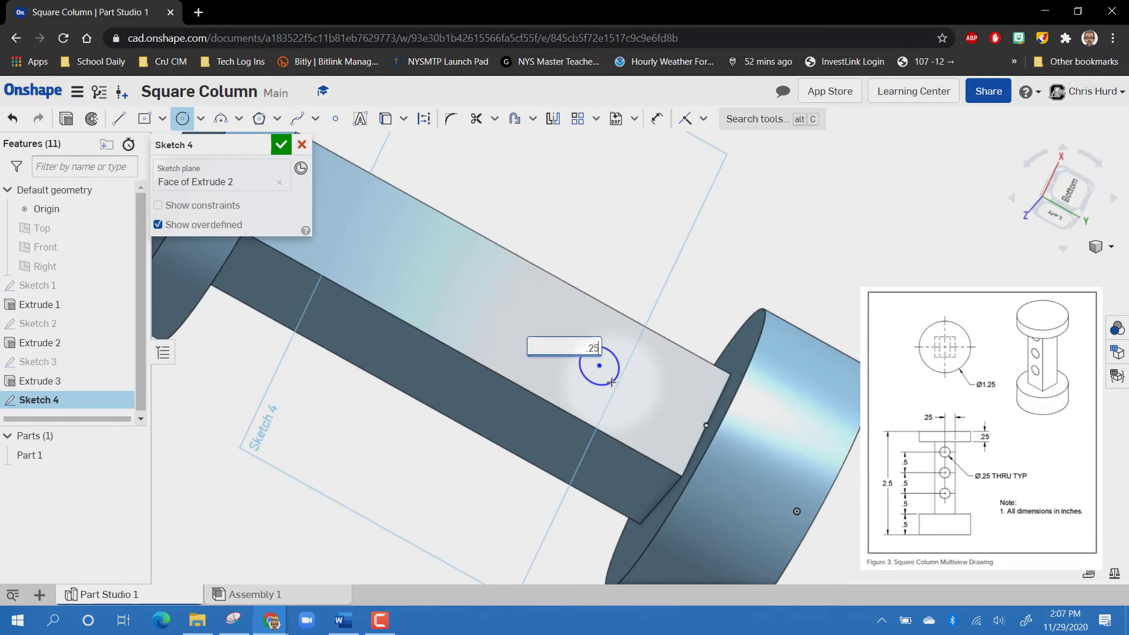
{"action": "key", "text": "Return"}
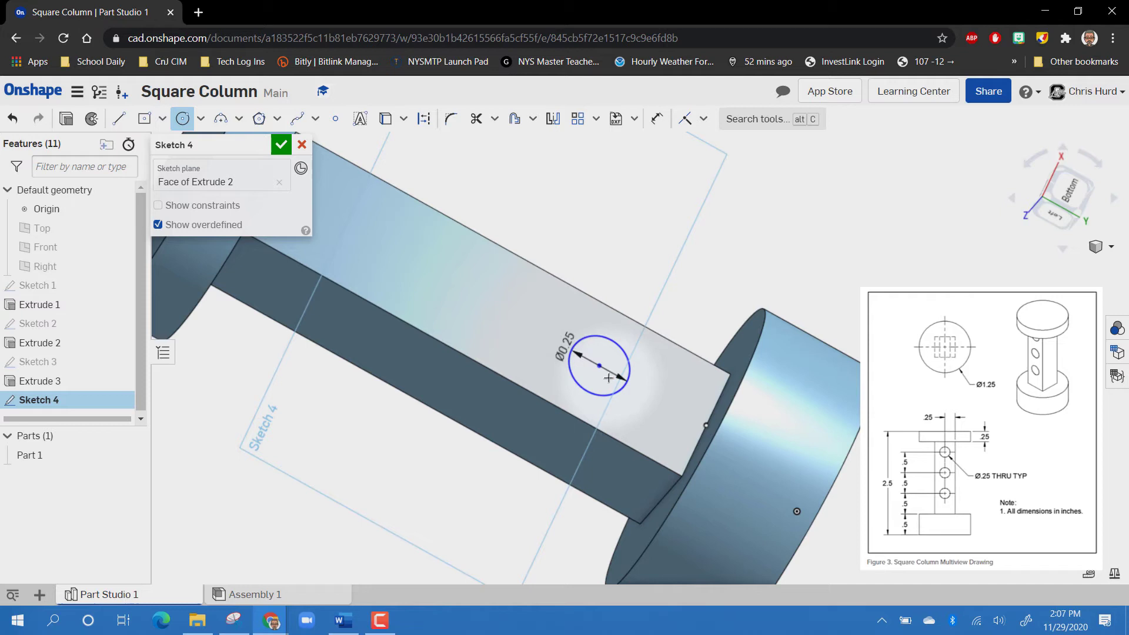
Step: Dimension the circle's centre 0.5 in from the flange edge
{"action": "left_click", "coordinate": [658, 120]}
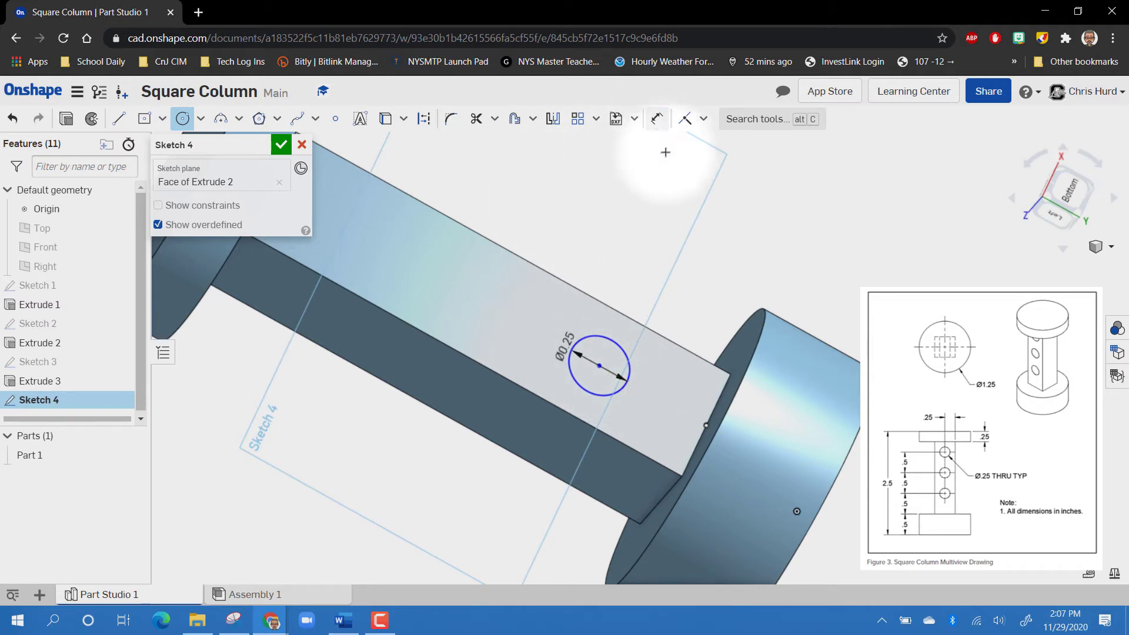
{"action": "left_click", "coordinate": [597, 367]}
{"action": "left_click", "coordinate": [707, 425]}
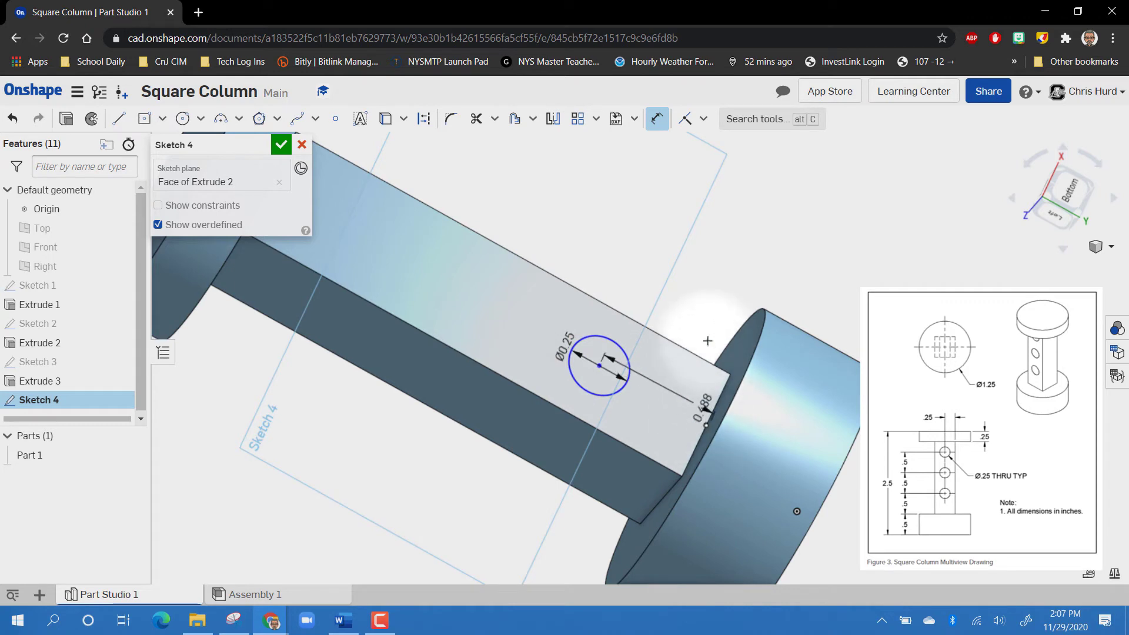
{"action": "left_click", "coordinate": [715, 302]}
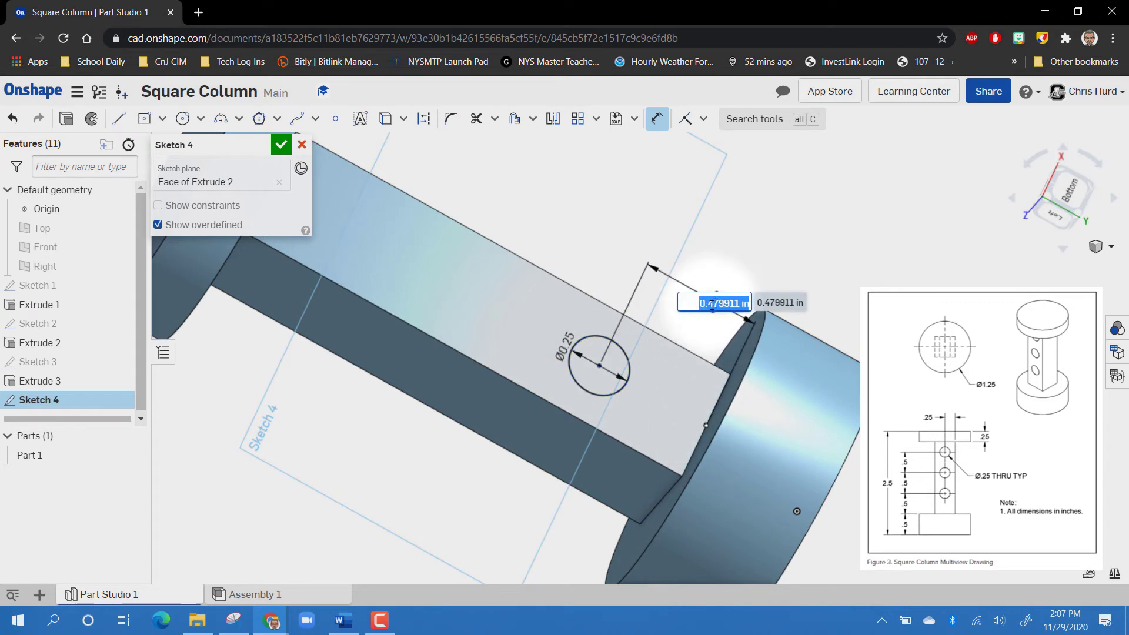
{"action": "key", "text": "BackSpace"}
{"action": "type", "text": ".5"}
{"action": "key", "text": "Return"}
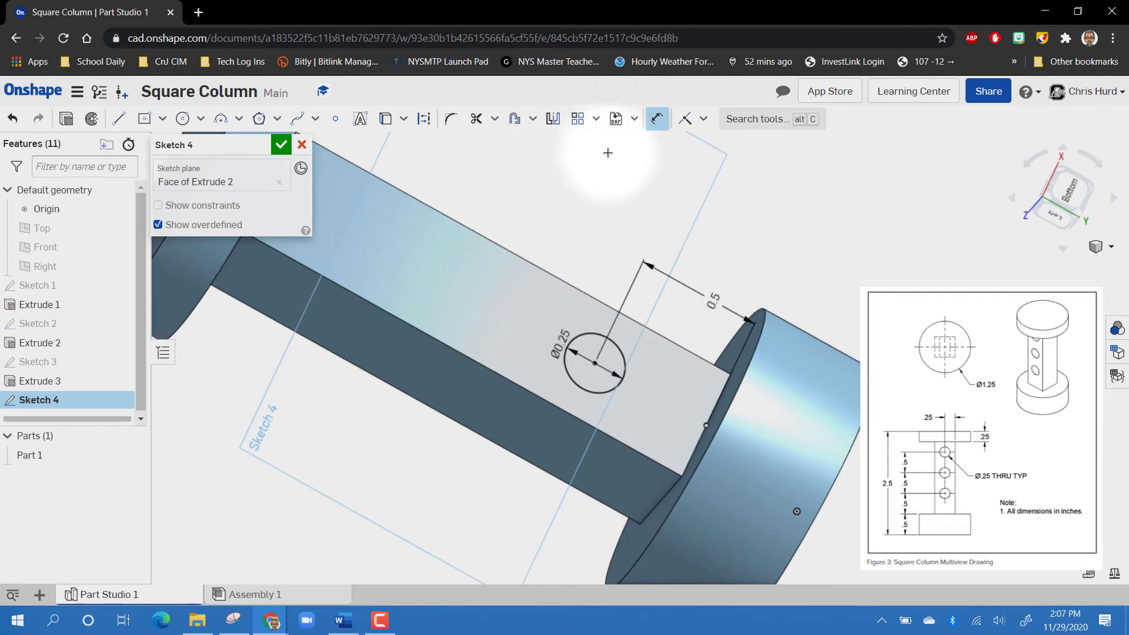
{"action": "left_click", "coordinate": [579, 122]}
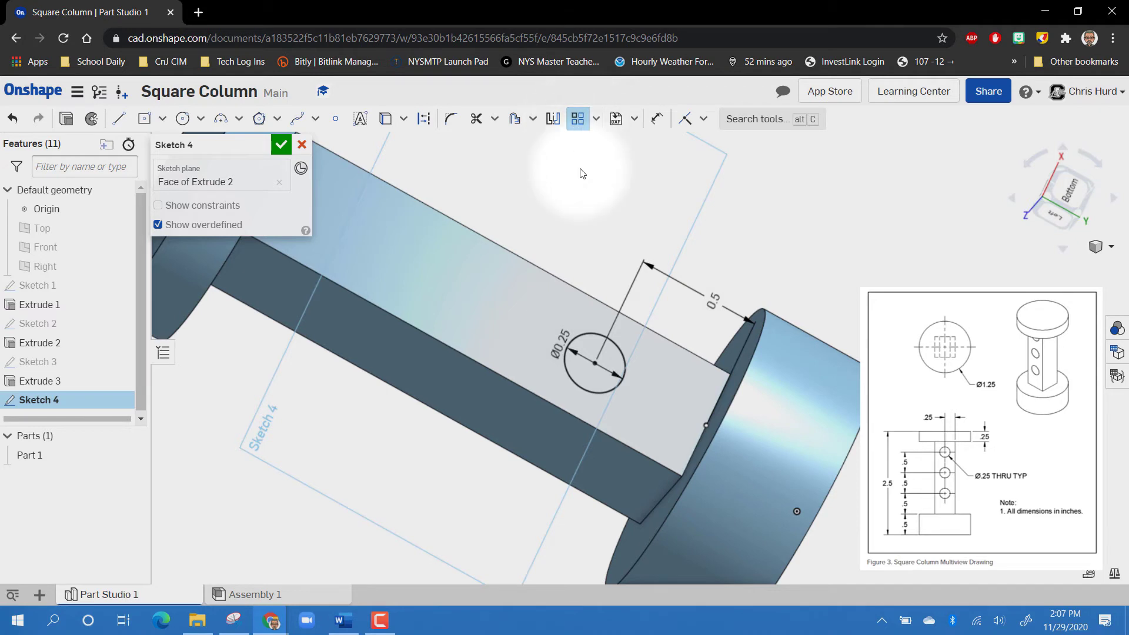
Step: Linearly pattern the Ø0.25 circle into 3 copies along the column and adjust spacing
{"action": "left_click", "coordinate": [574, 122]}
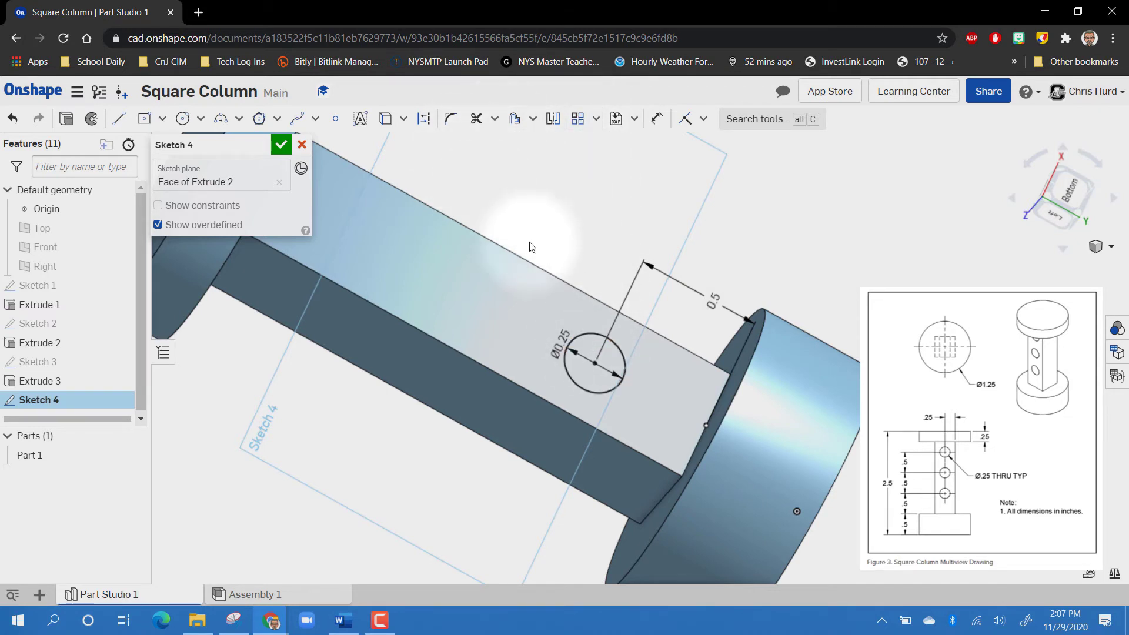
{"action": "left_click", "coordinate": [576, 338]}
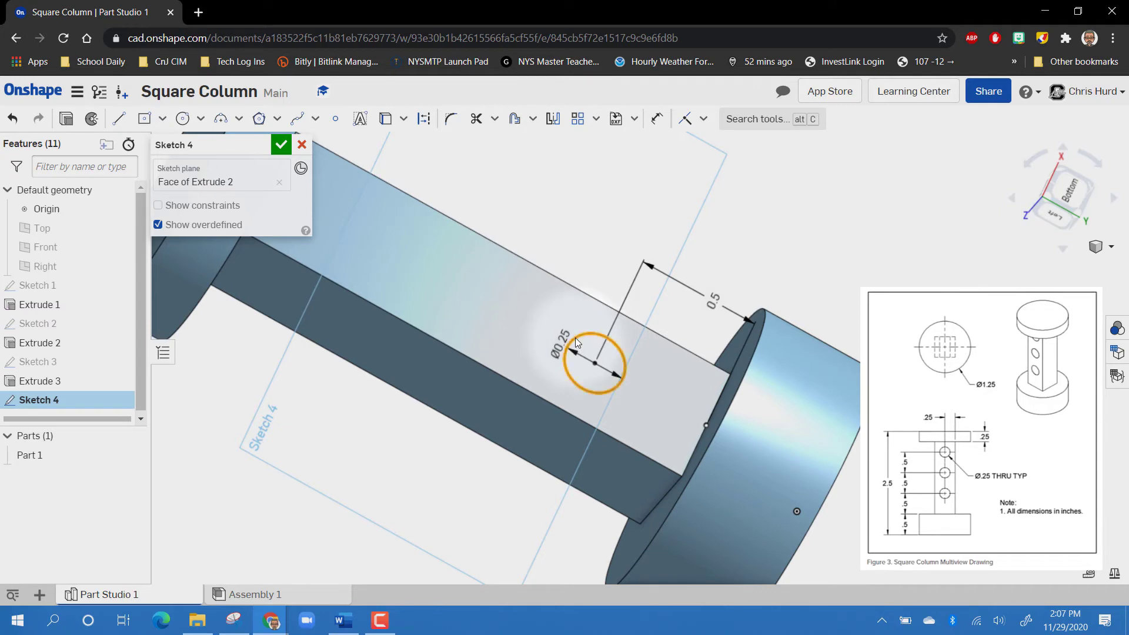
{"action": "left_click", "coordinate": [577, 118]}
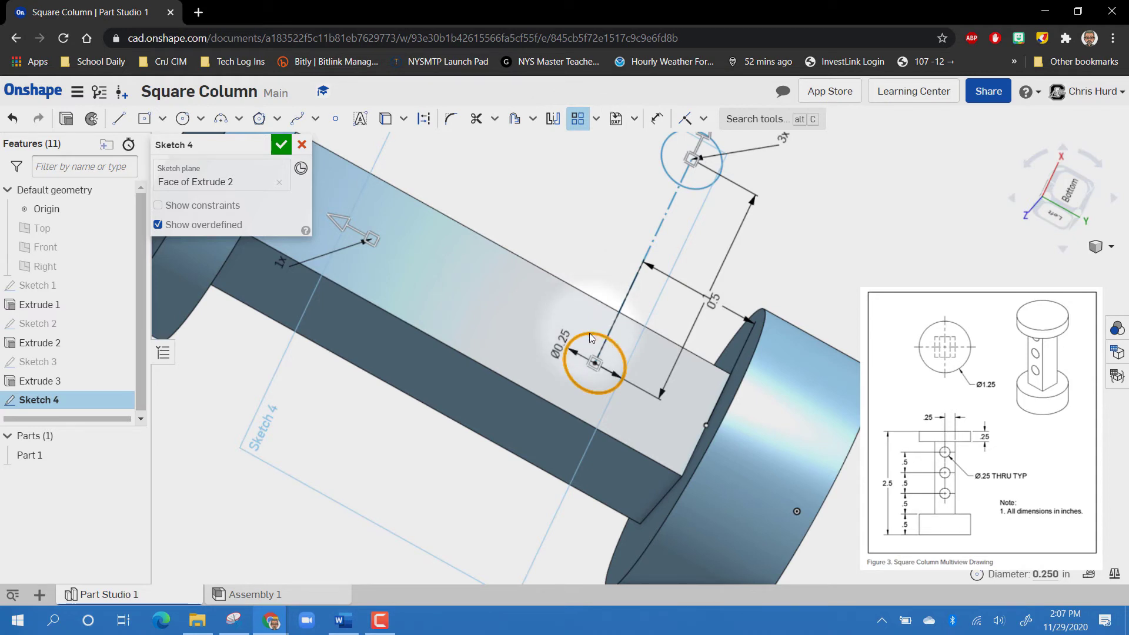
{"action": "left_click", "coordinate": [340, 225]}
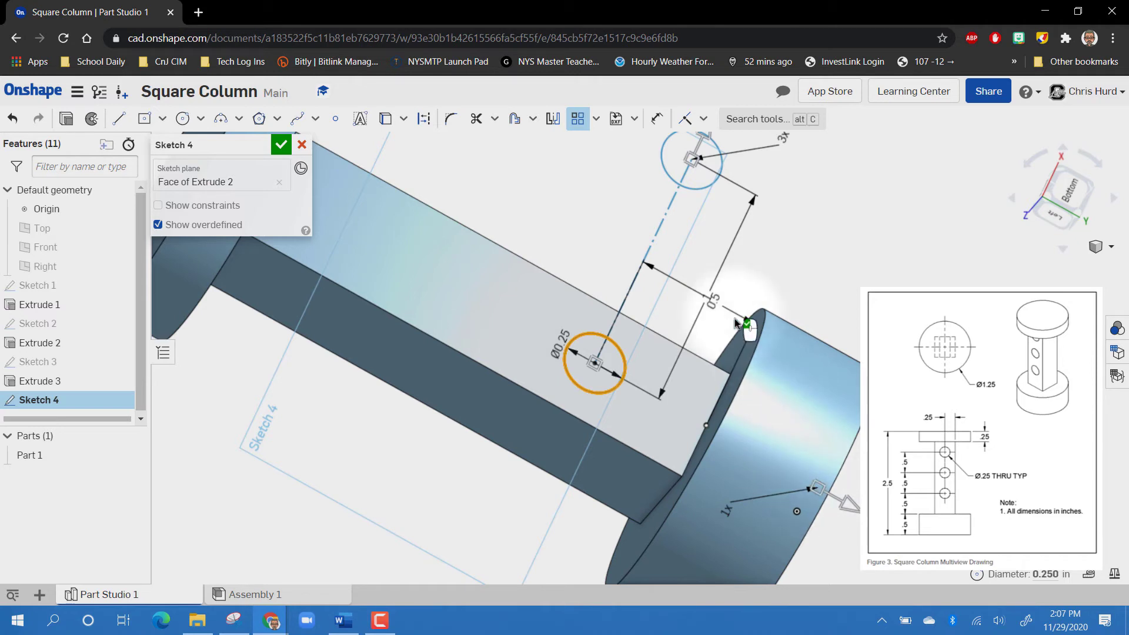
{"action": "left_click", "coordinate": [709, 146]}
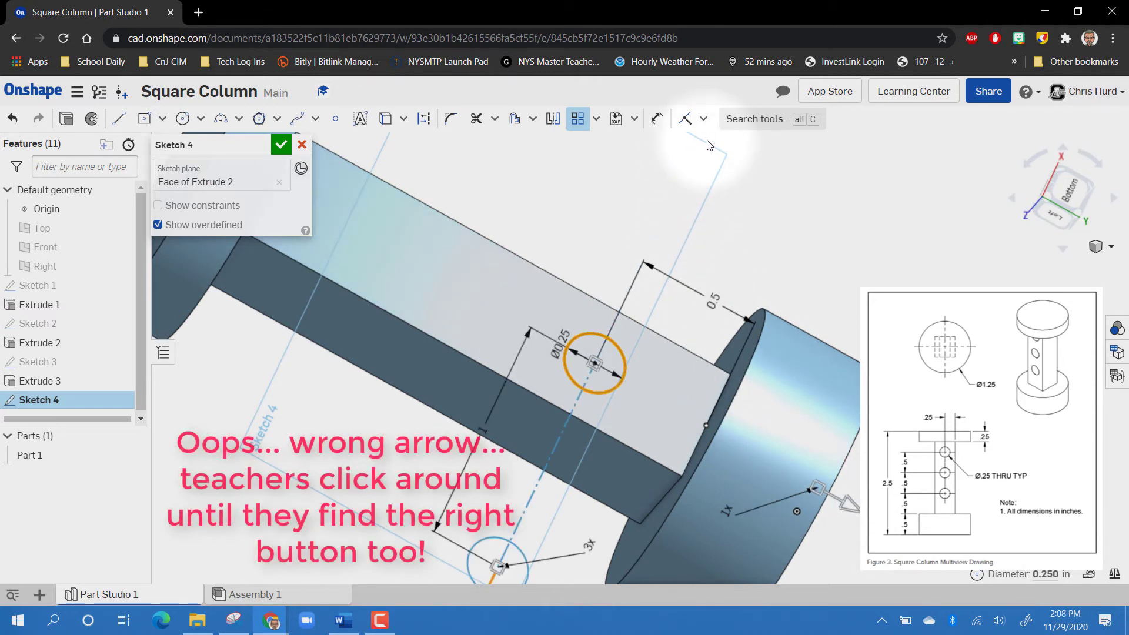
{"action": "left_click_drag", "start_coordinate": [494, 561], "coordinate": [471, 291]}
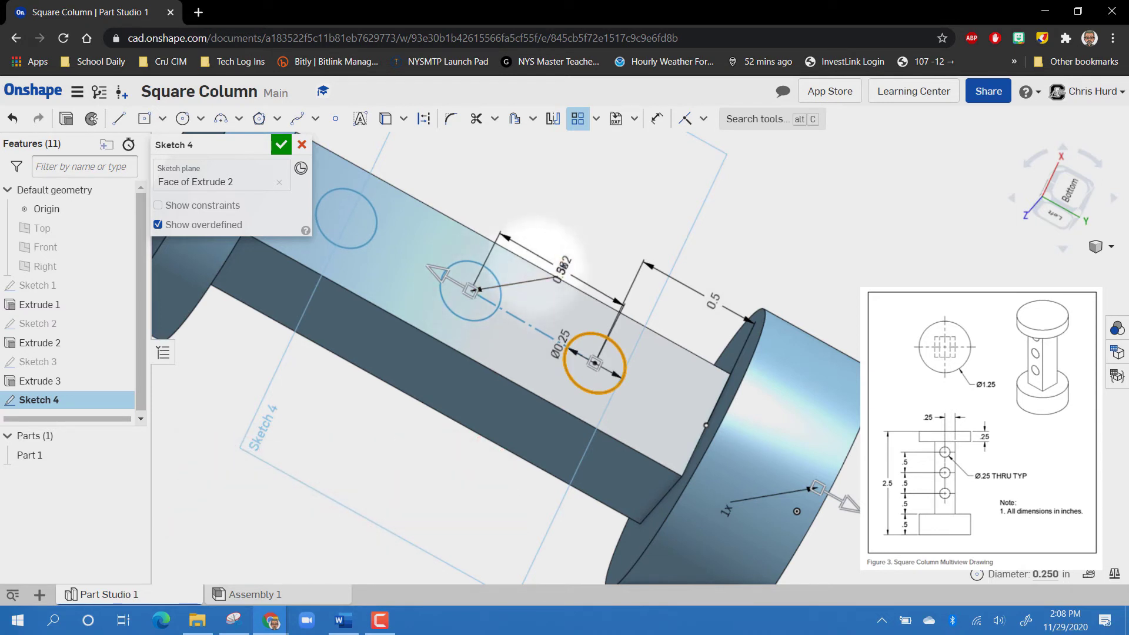
Step: Set the spacing between the three Ø0.25 circles to 0.5 in and accept Sketch 4
{"action": "left_click", "coordinate": [564, 274]}
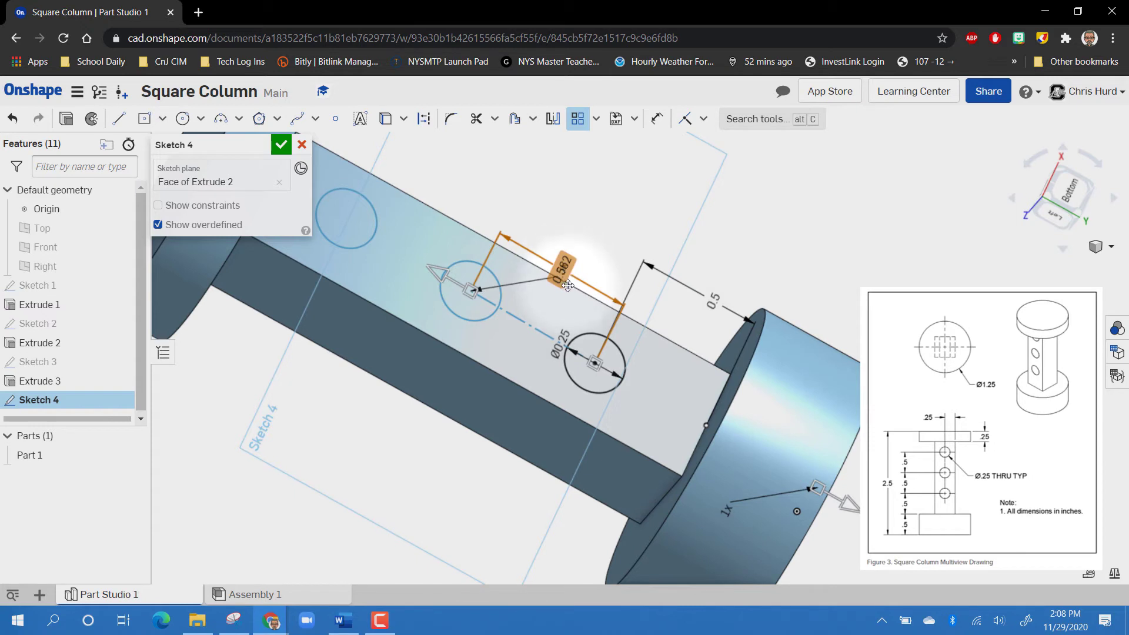
{"action": "double_click", "coordinate": [563, 273]}
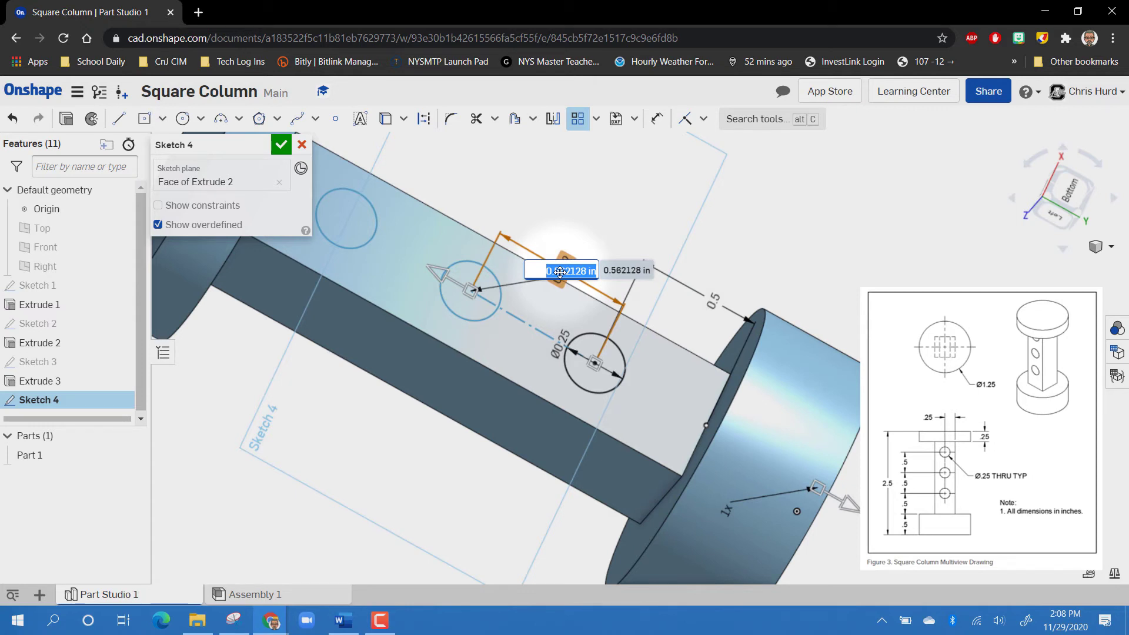
{"action": "key", "text": "BackSpace"}
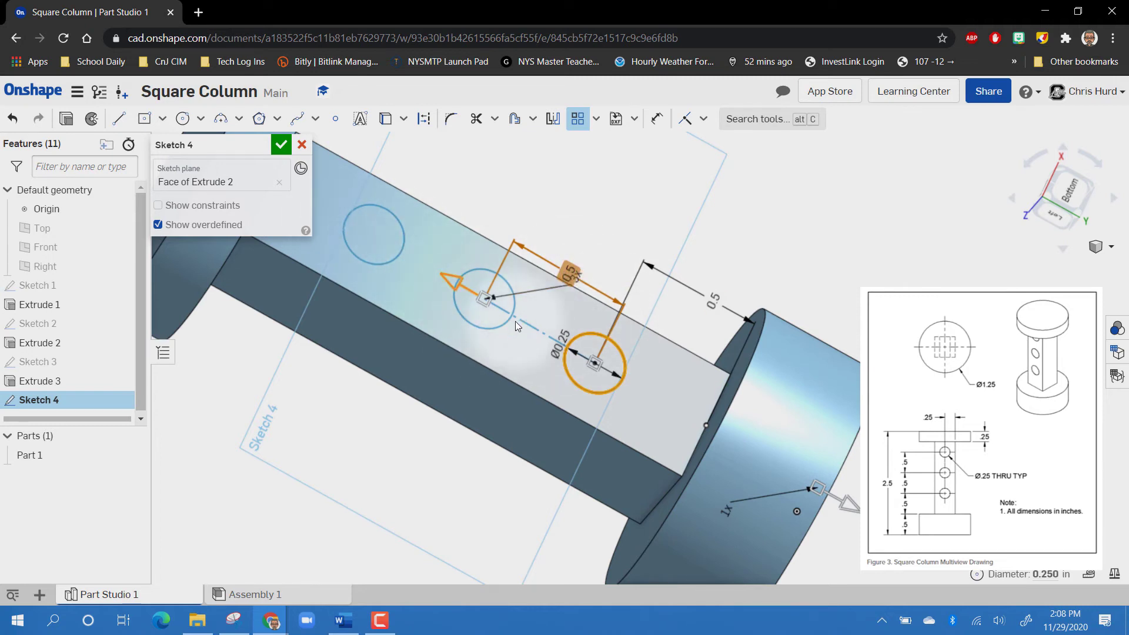
{"action": "scroll", "coordinate": [404, 263], "scroll_direction": "down", "scroll_amount": 3}
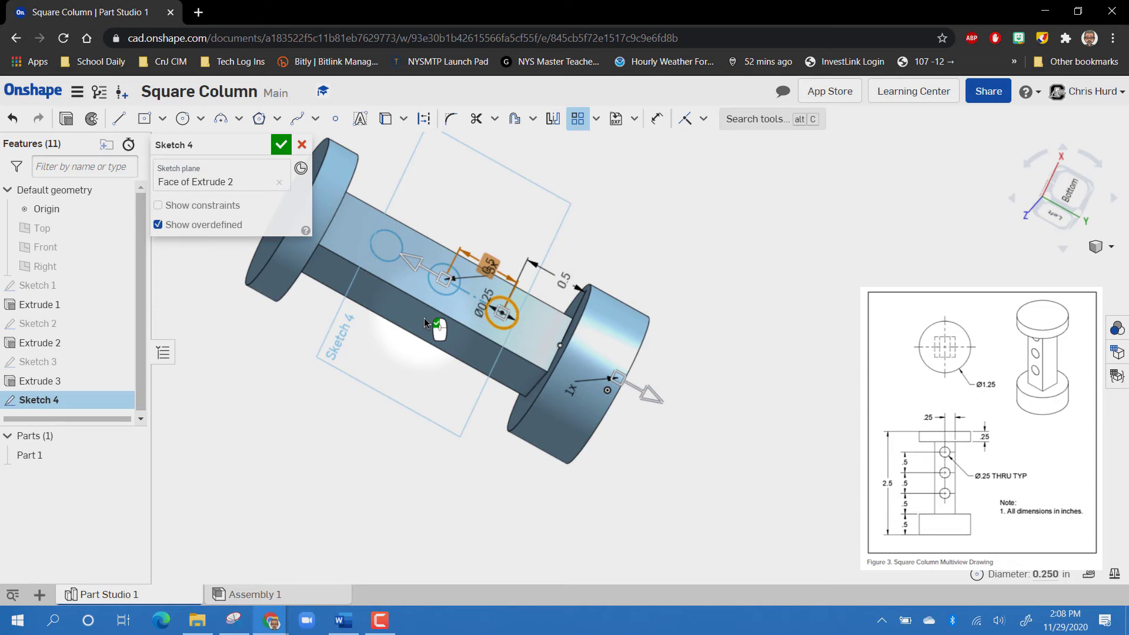
{"action": "left_click", "coordinate": [441, 355]}
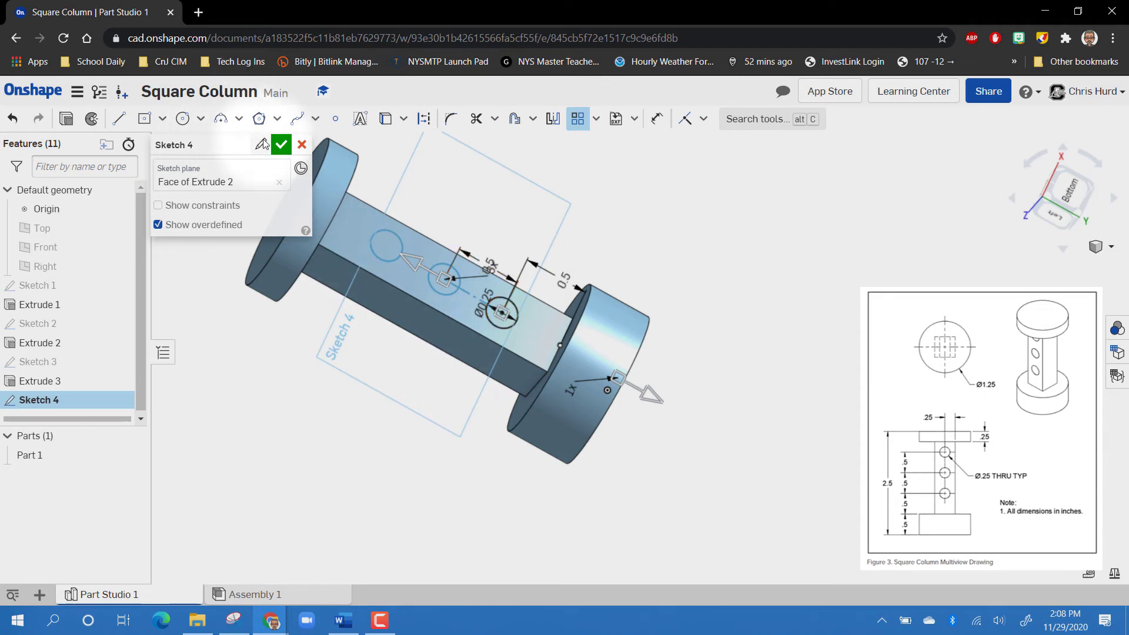
{"action": "left_click", "coordinate": [281, 146]}
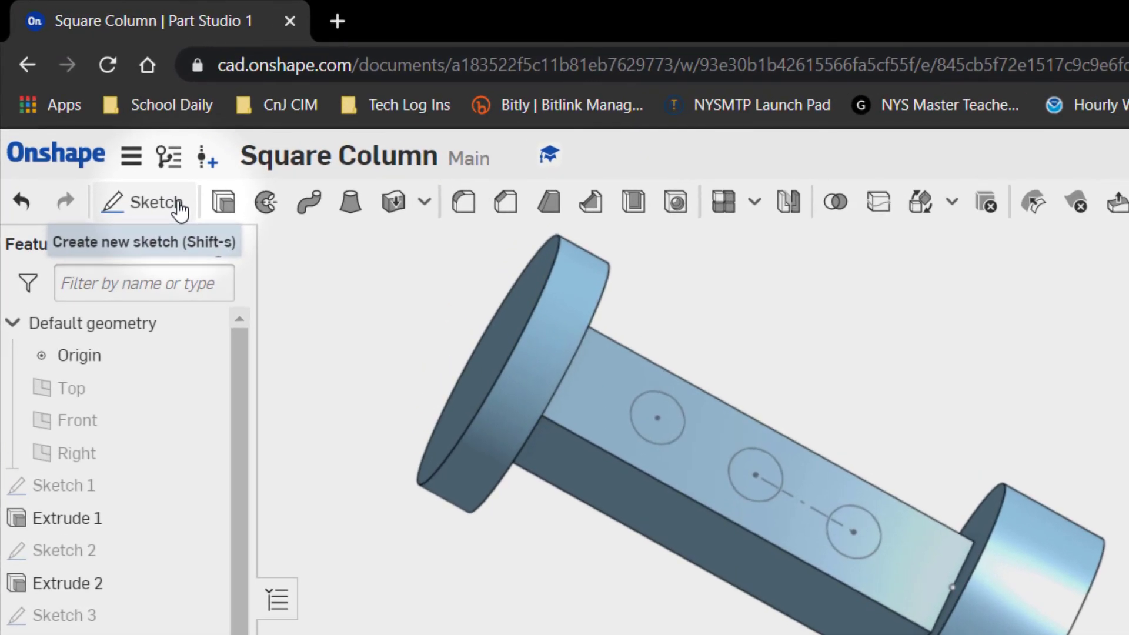
Step: Cut the three Sketch 4 circles through all with a Remove extrude, creating Extrude 4
{"action": "left_click", "coordinate": [223, 203]}
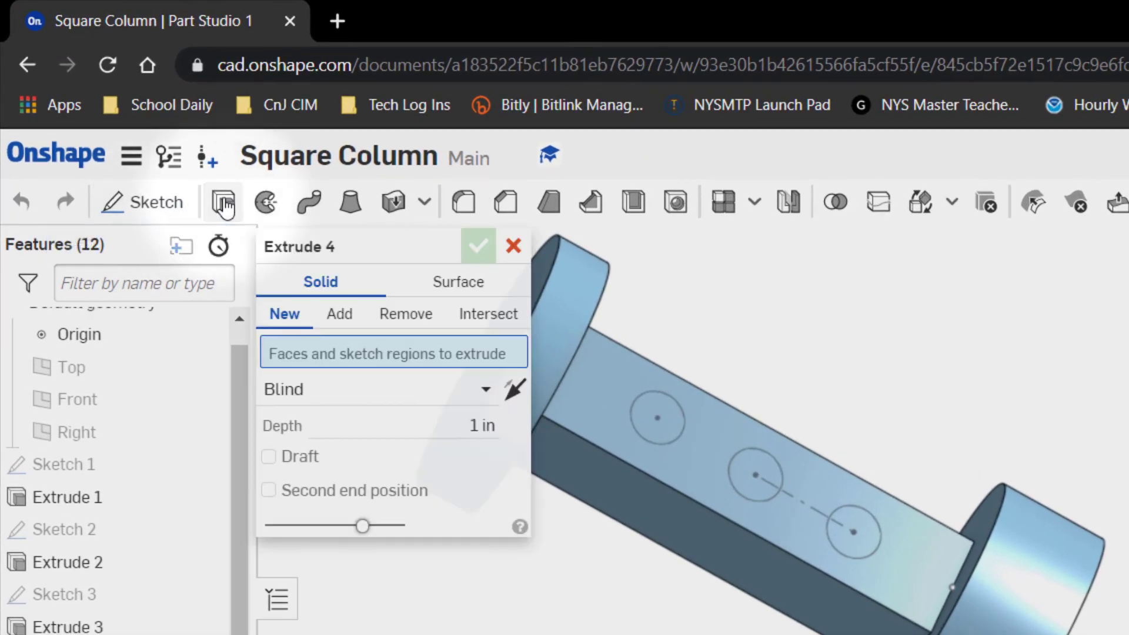
{"action": "left_click", "coordinate": [397, 317]}
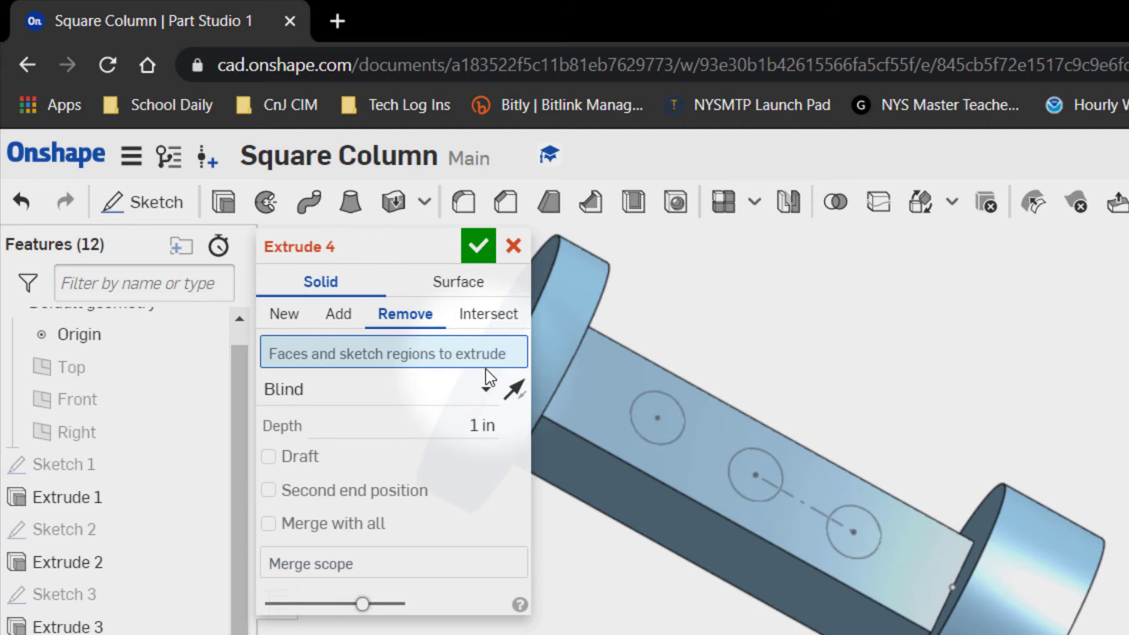
{"action": "left_click", "coordinate": [493, 390]}
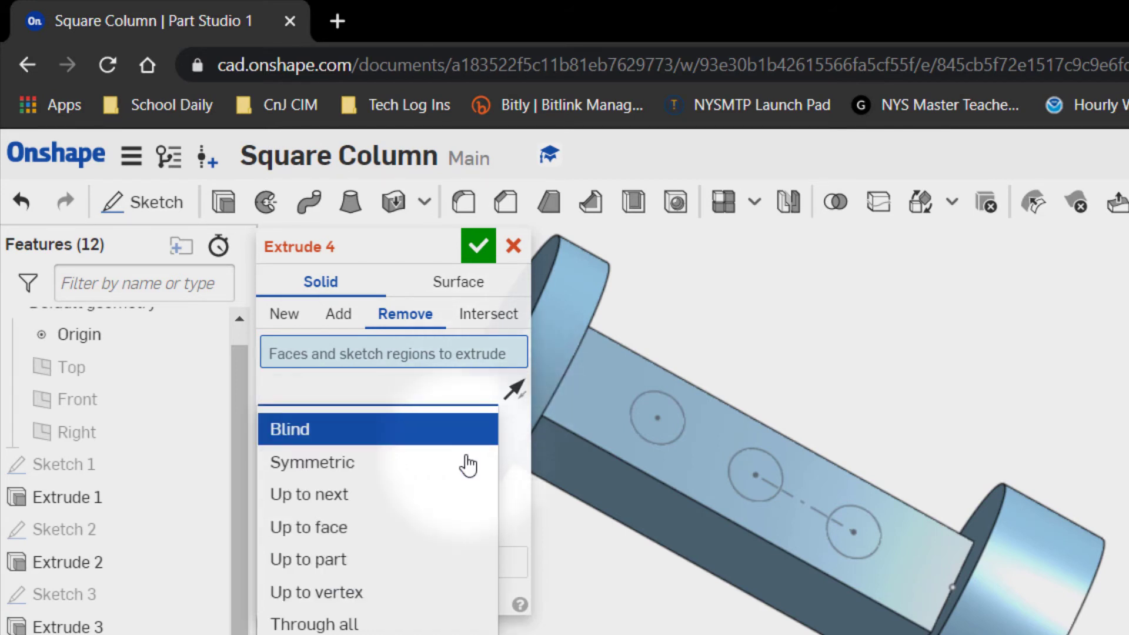
{"action": "left_click", "coordinate": [352, 626]}
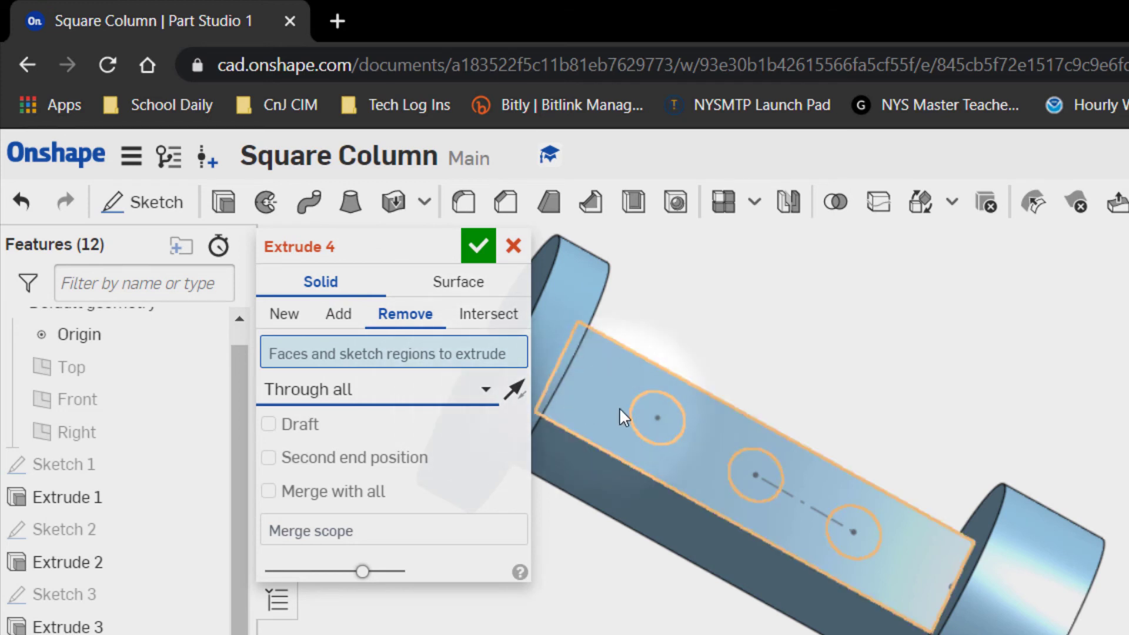
{"action": "left_click", "coordinate": [657, 418]}
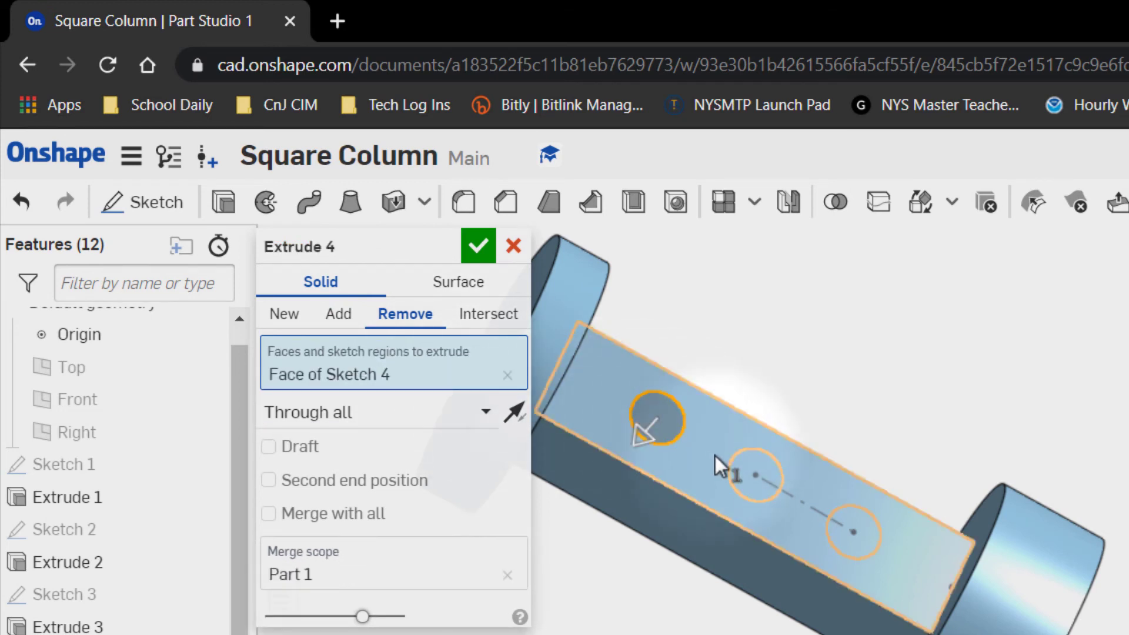
{"action": "left_click", "coordinate": [744, 473]}
{"action": "left_click", "coordinate": [836, 526]}
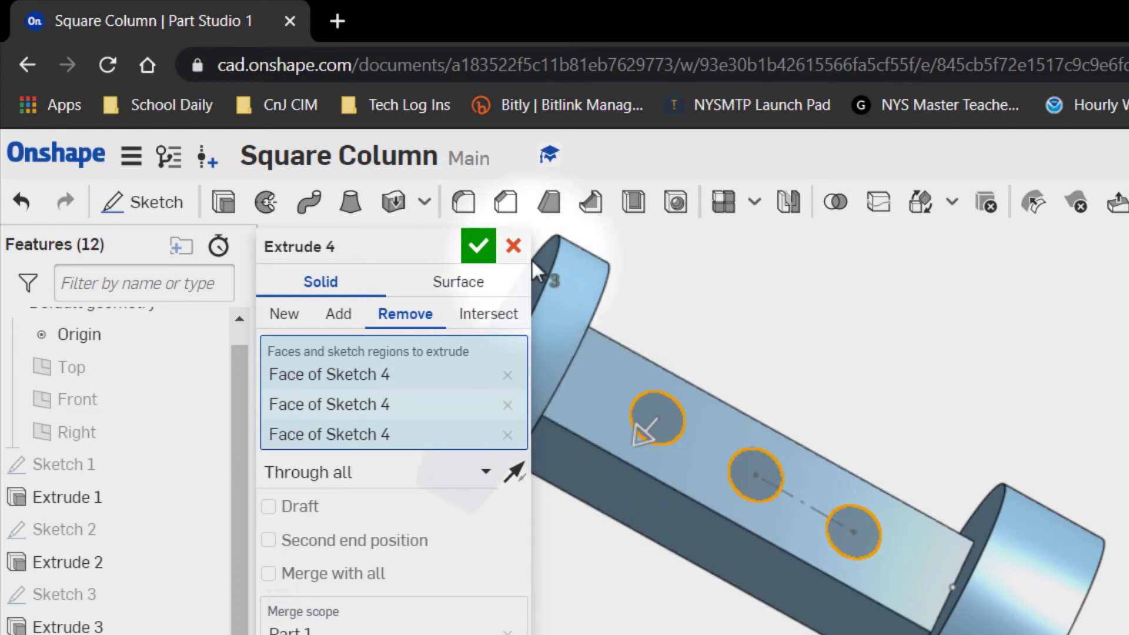
{"action": "left_click", "coordinate": [478, 246]}
{"action": "right_click_drag", "start_coordinate": [837, 547], "coordinate": [791, 577]}
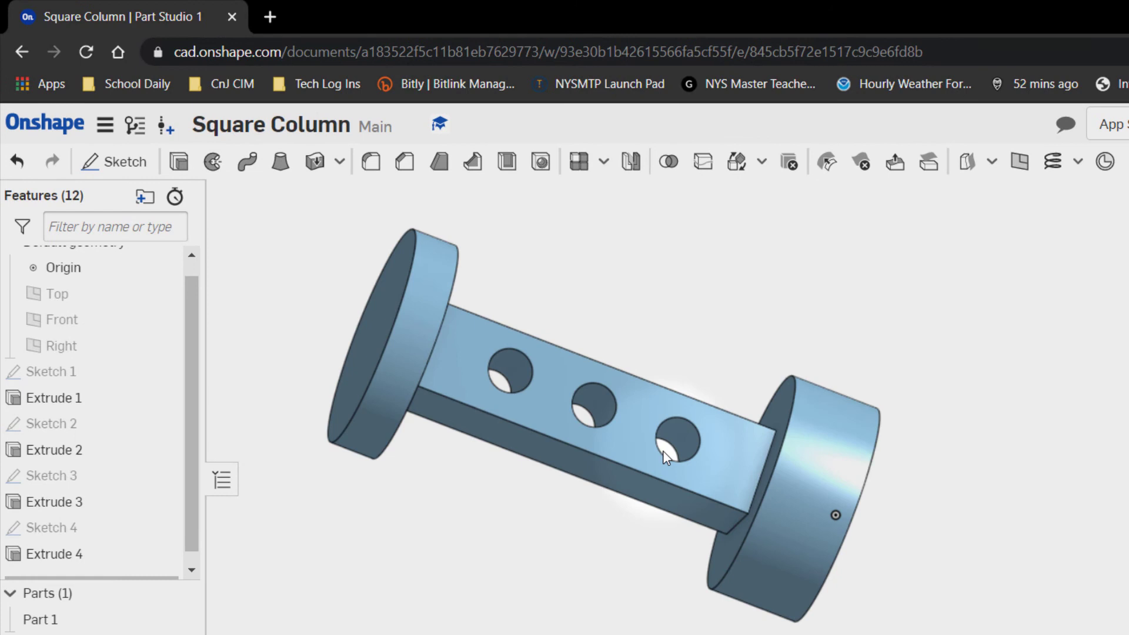
{"action": "right_click_drag", "start_coordinate": [662, 450], "coordinate": [644, 430]}
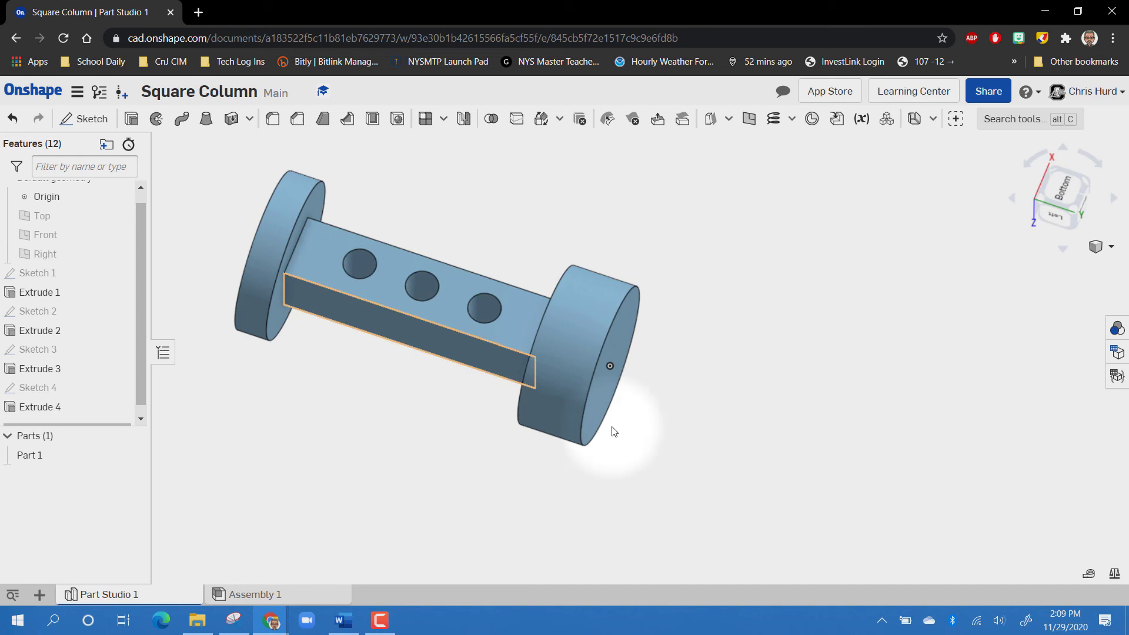
Step: Measure the first hole's 0.250 in diameter and 0.376 in distance to the column end, viewed face-on
{"action": "left_click", "coordinate": [1090, 576]}
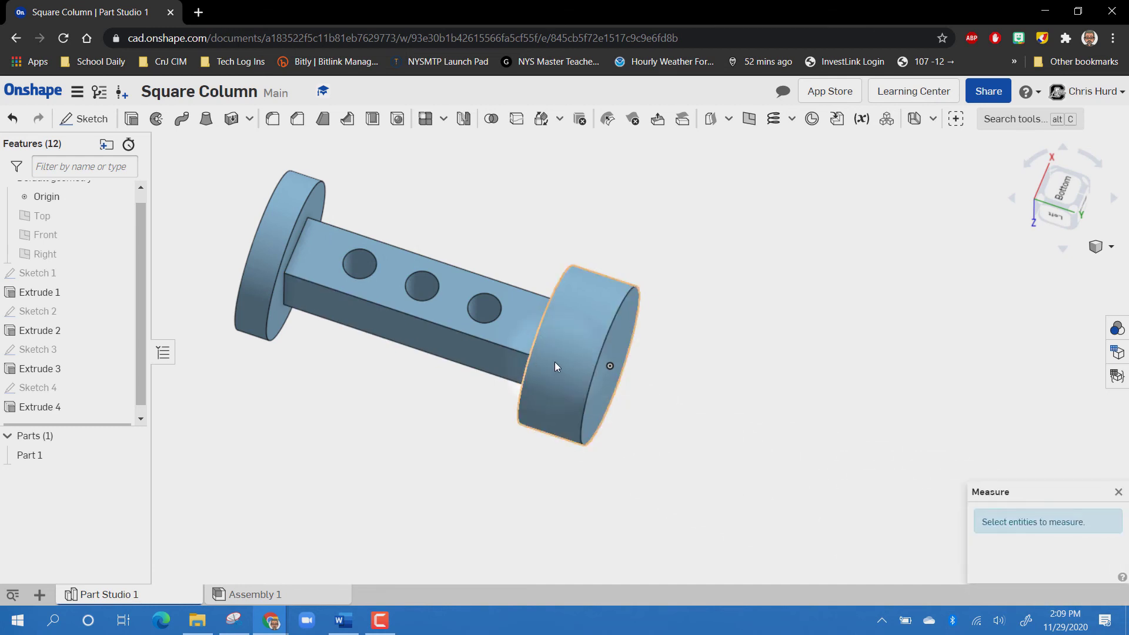
{"action": "left_click", "coordinate": [360, 261]}
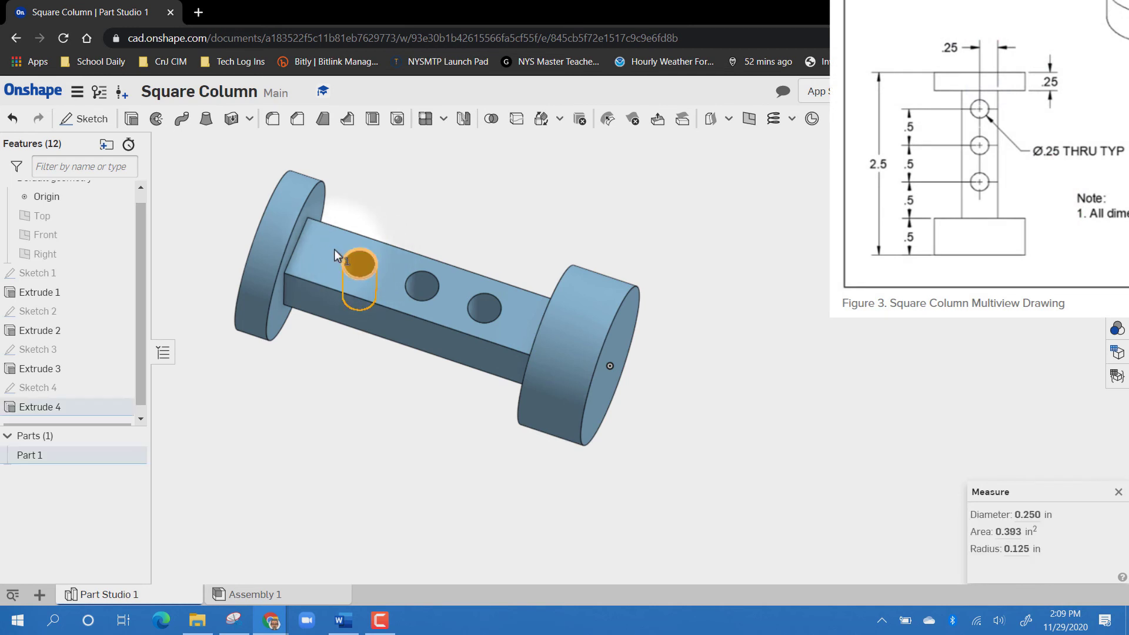
{"action": "left_click", "coordinate": [298, 243]}
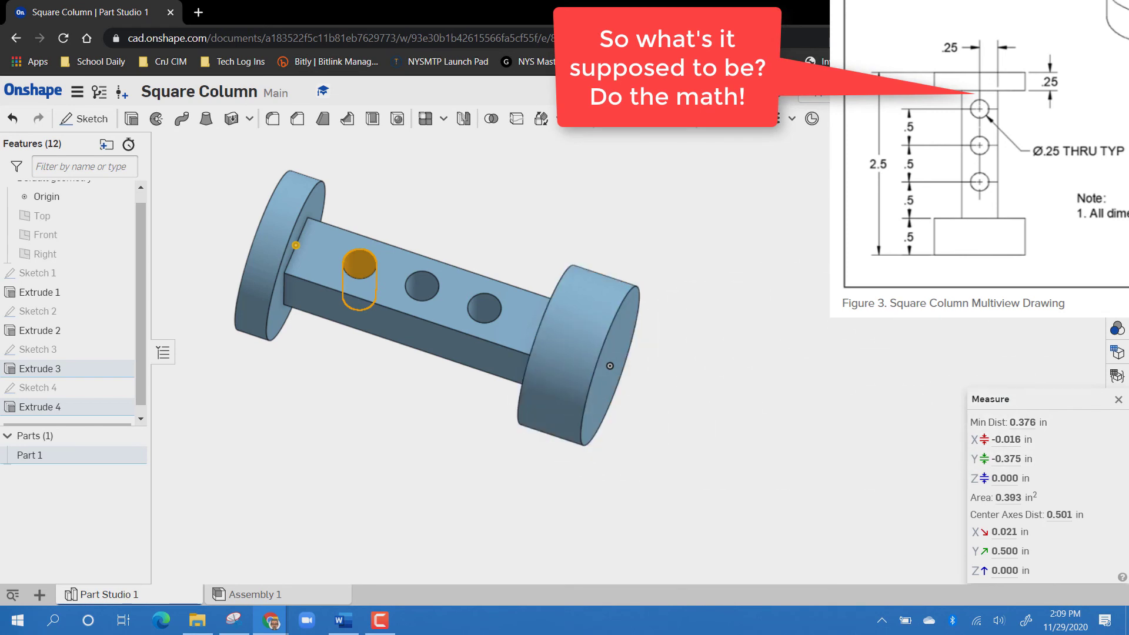
{"action": "key", "text": "shift+1"}
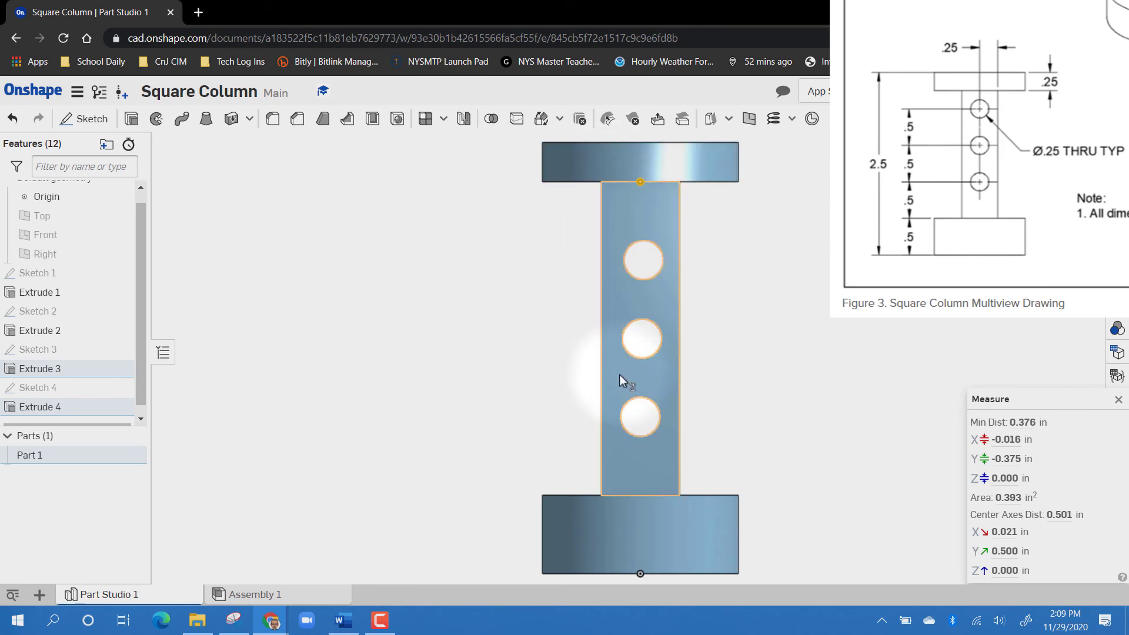
{"action": "scroll", "coordinate": [139, 351], "scroll_direction": "up", "scroll_amount": 2}
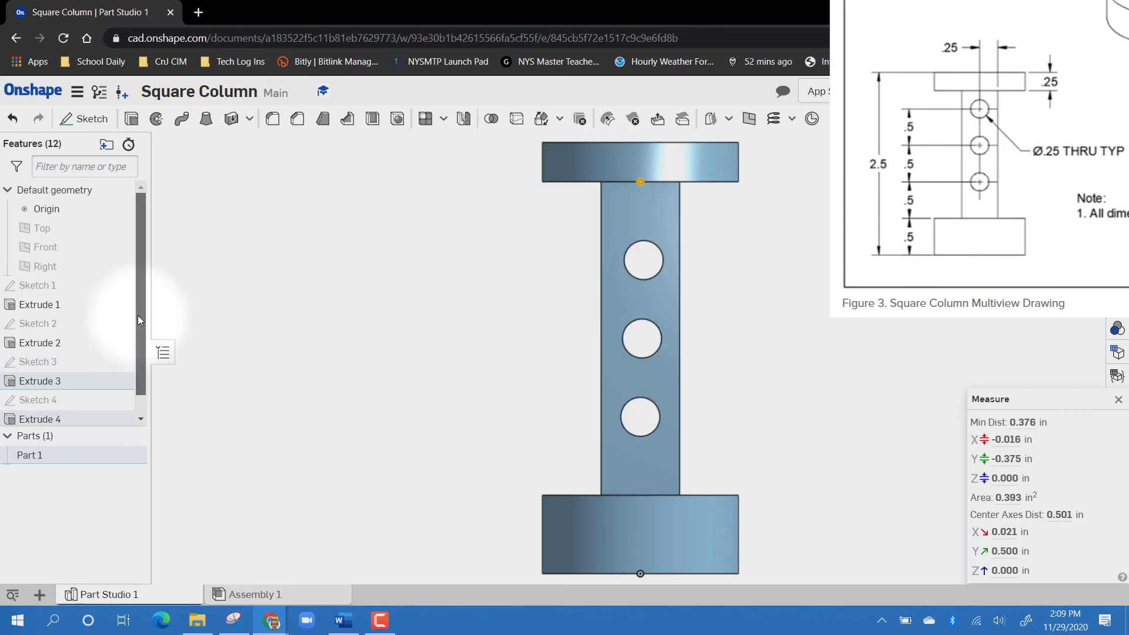
Step: Edit Extrude 2 to change the column depth from 2 in to 1.75 in
{"action": "right_click", "coordinate": [48, 349]}
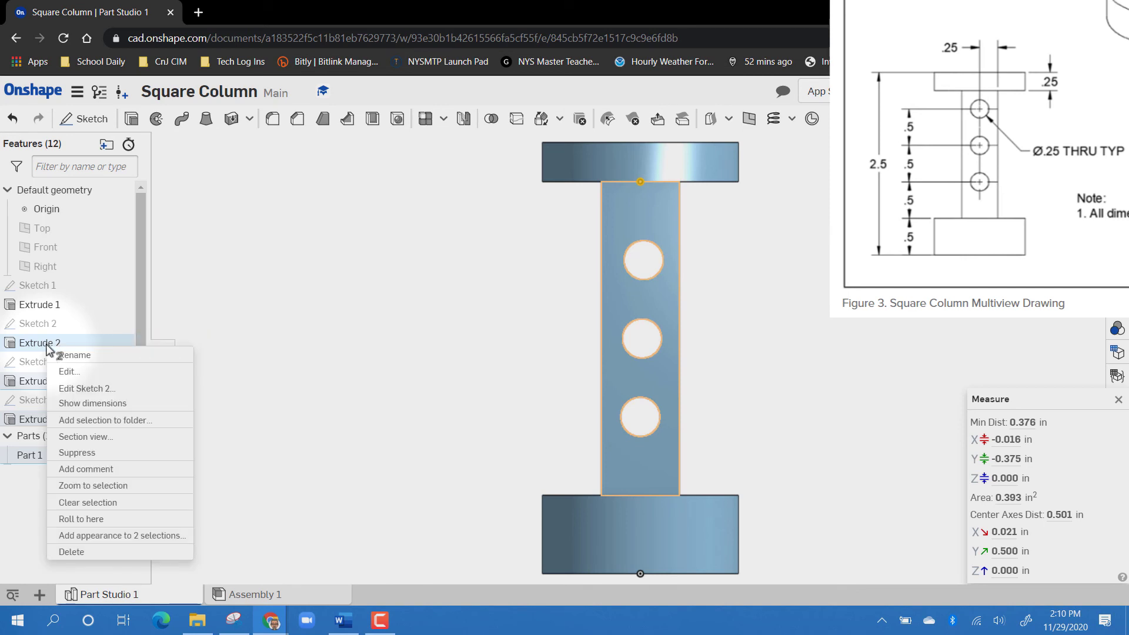
{"action": "left_click", "coordinate": [69, 375]}
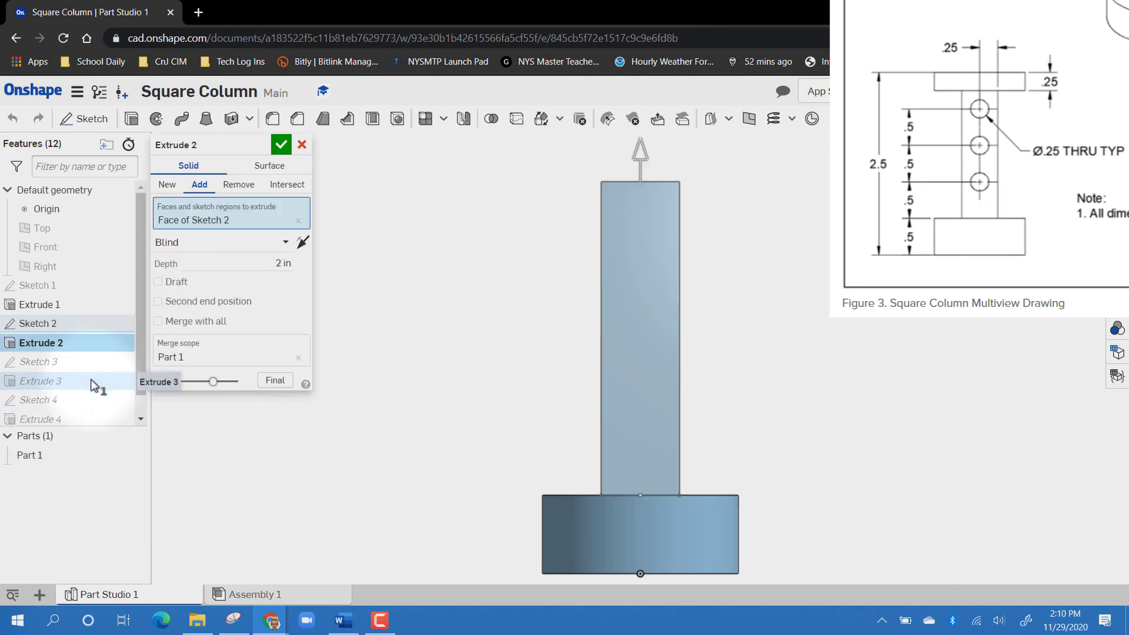
{"action": "left_click", "coordinate": [279, 266]}
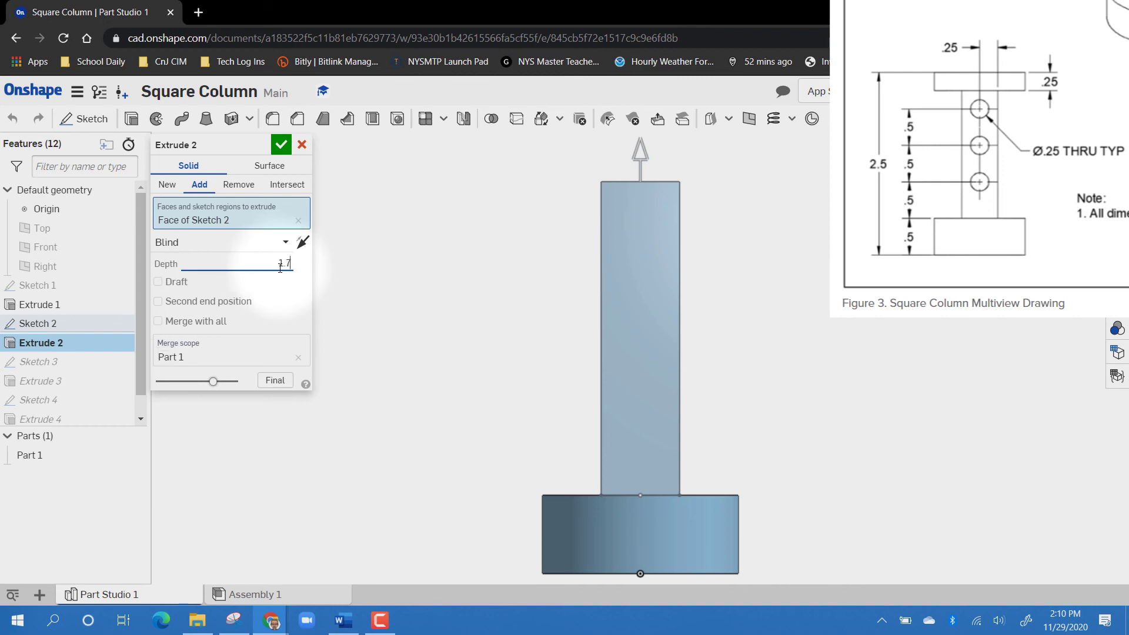
{"action": "key", "text": "Return"}
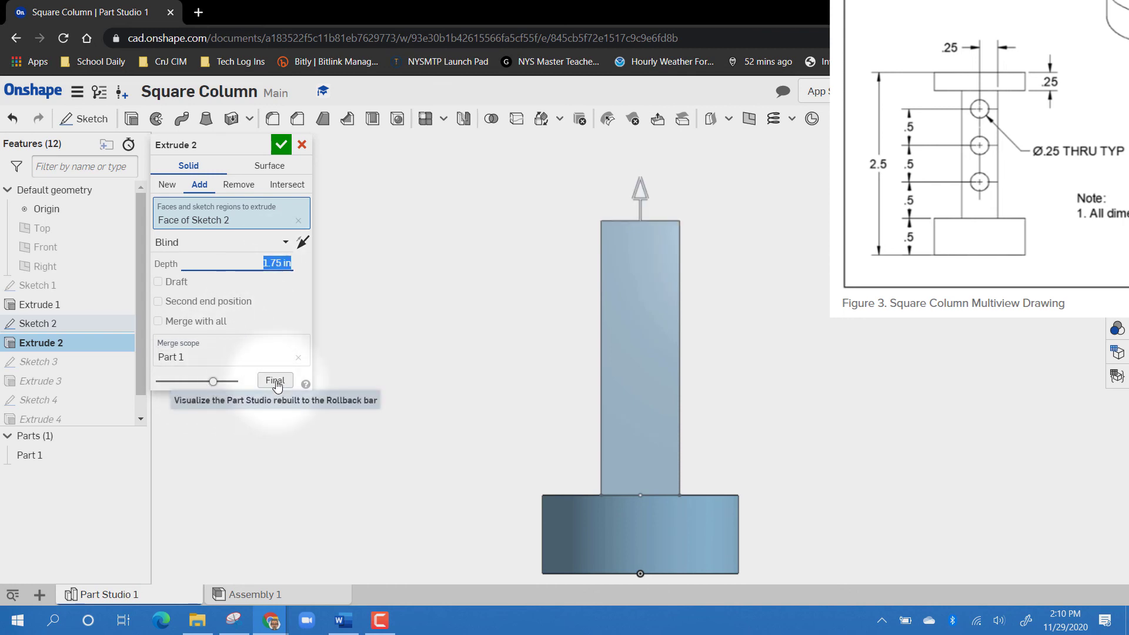
{"action": "left_click", "coordinate": [281, 144]}
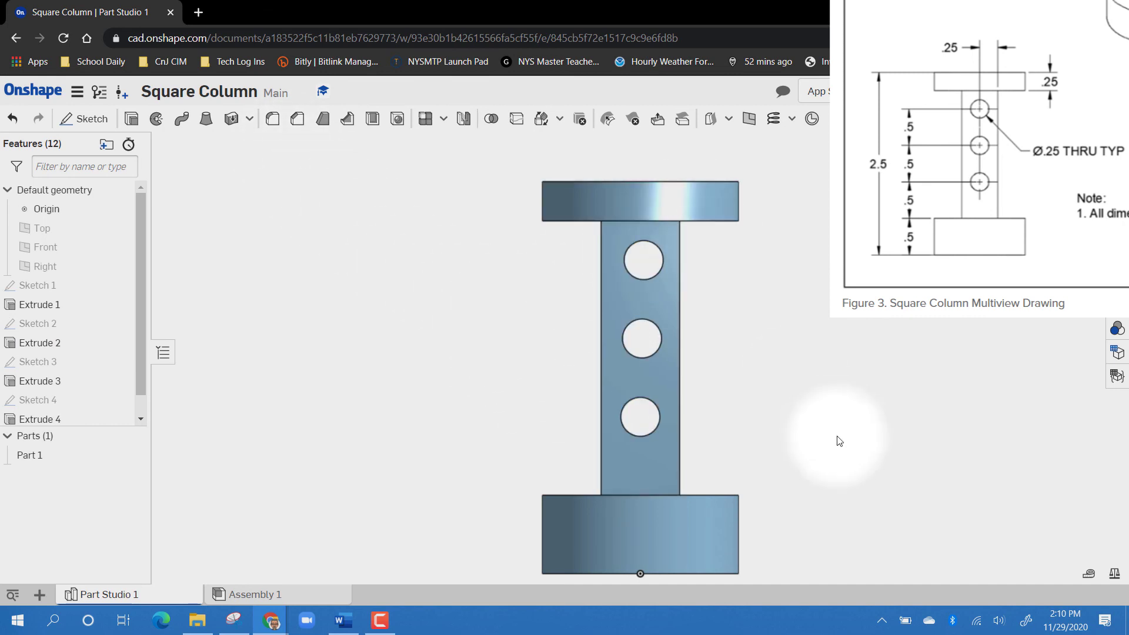
Step: Measure between the top and bottom edges to confirm a 2.500 in overall height
{"action": "left_click", "coordinate": [1090, 576]}
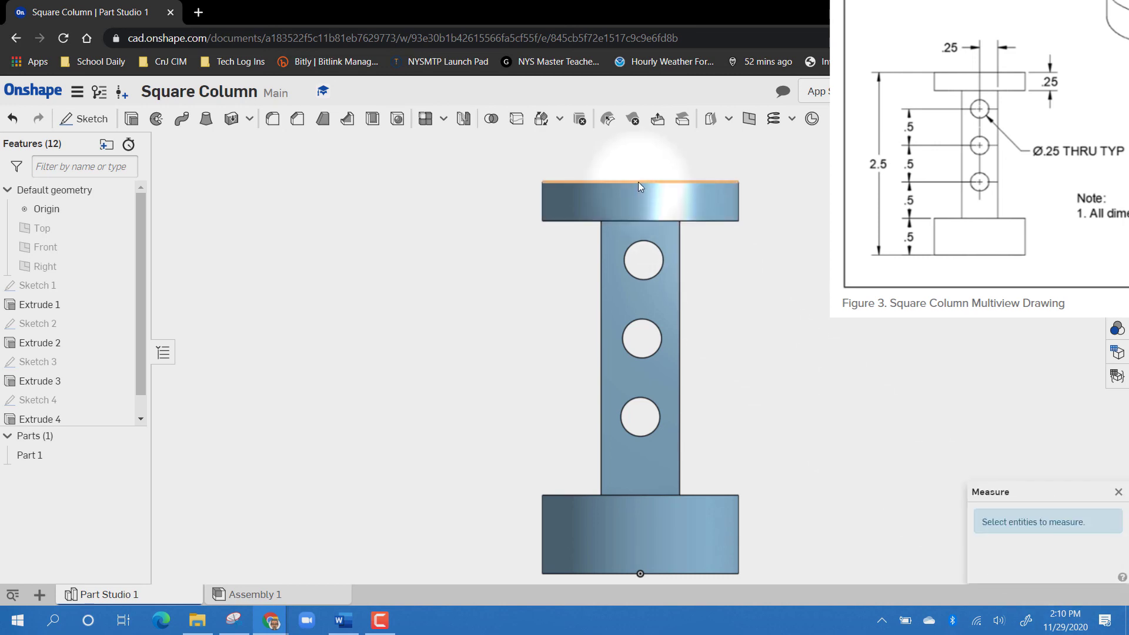
{"action": "left_click", "coordinate": [640, 265]}
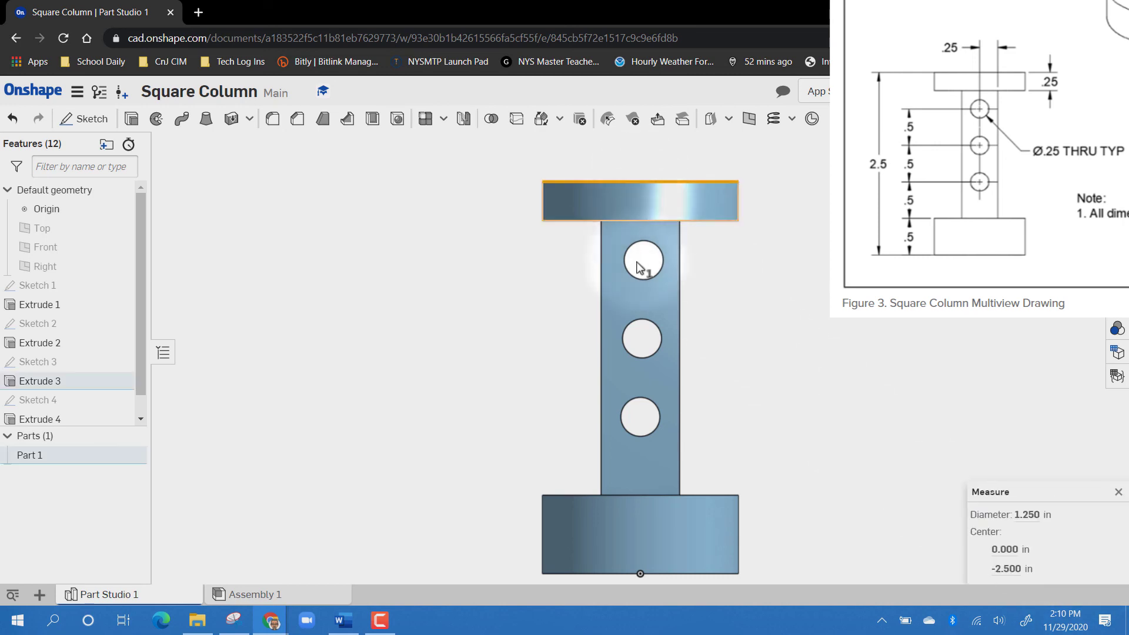
{"action": "left_click", "coordinate": [640, 575]}
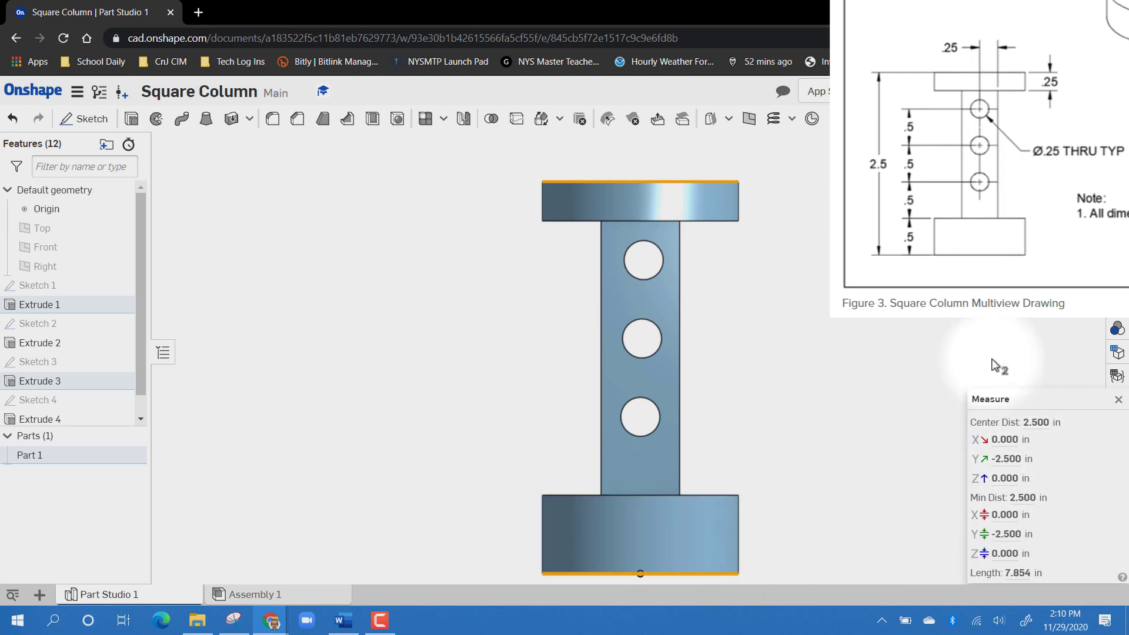
{"action": "right_click_drag", "start_coordinate": [640, 573], "coordinate": [757, 370]}
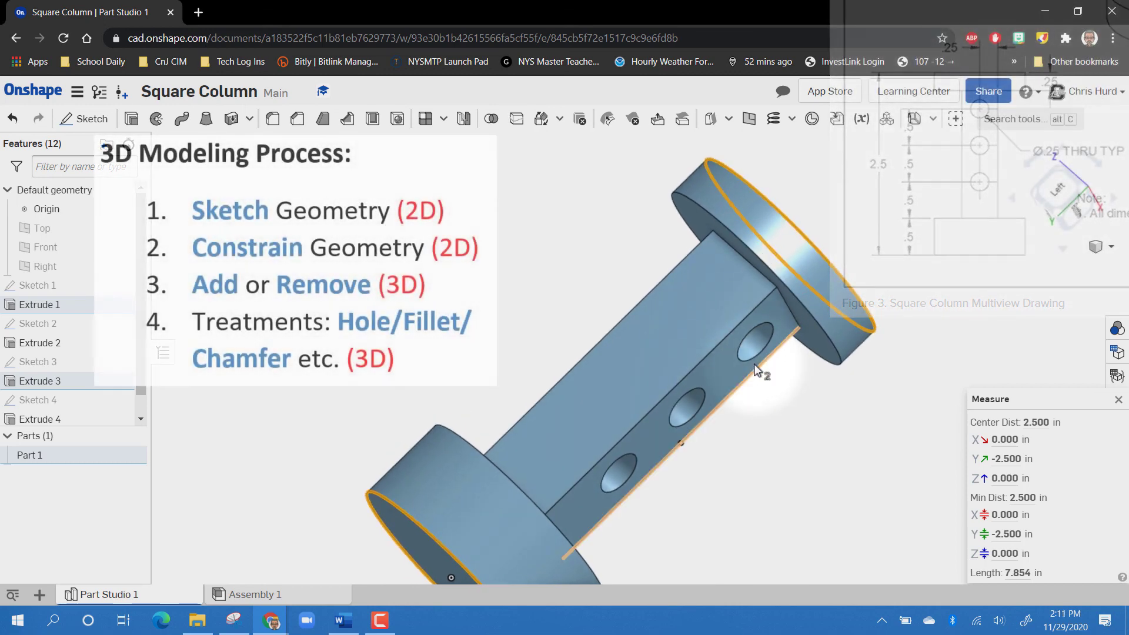